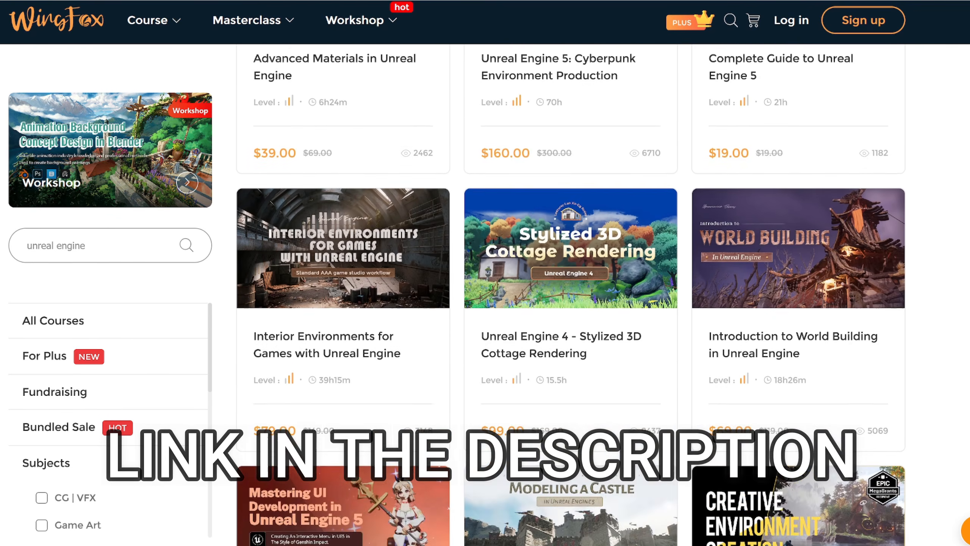
pyautogui.scroll(-10, 571, 294)
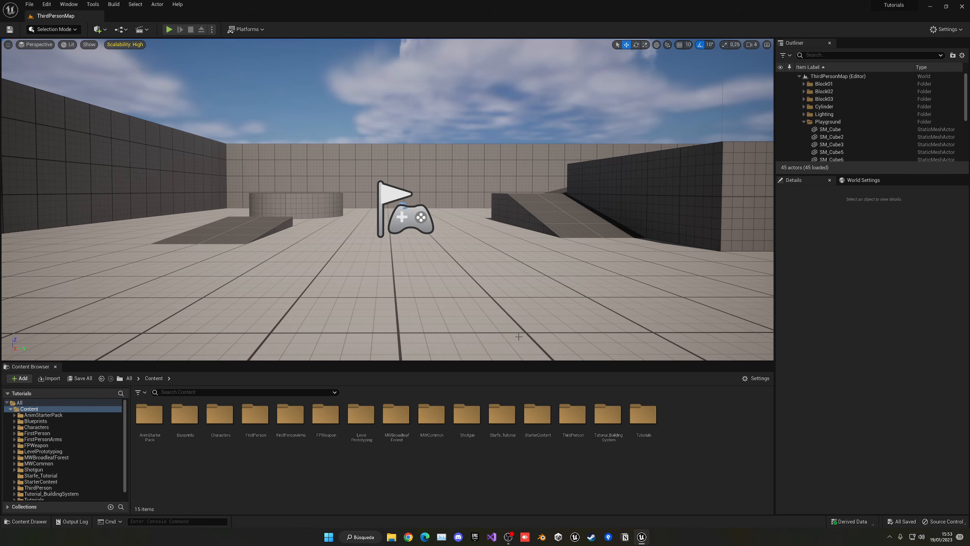
# - Create a User Widget blueprint named WB_Test in the Content folder and open it docked beside the level's tab
pyautogui.rightClick(491, 474)
pyautogui.moveTo(522, 464)
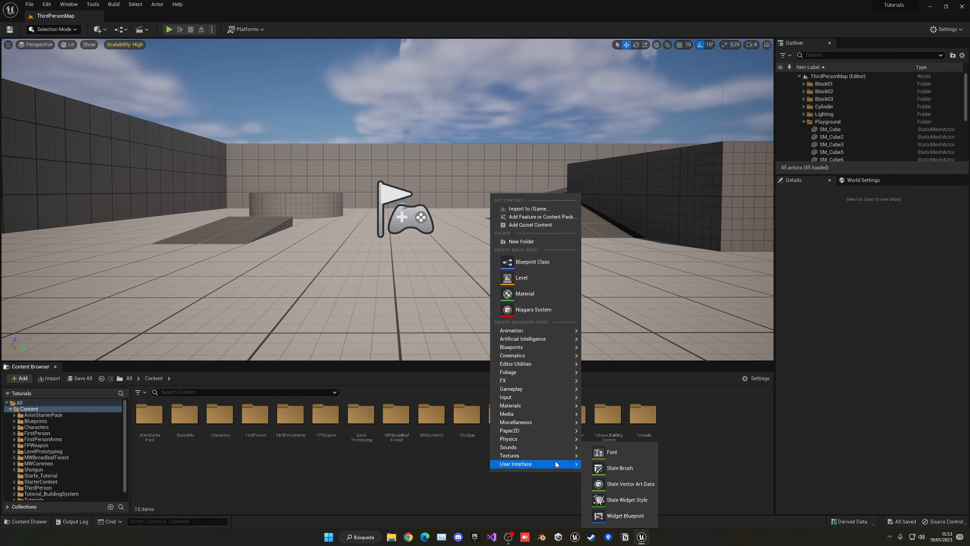
pyautogui.click(625, 515)
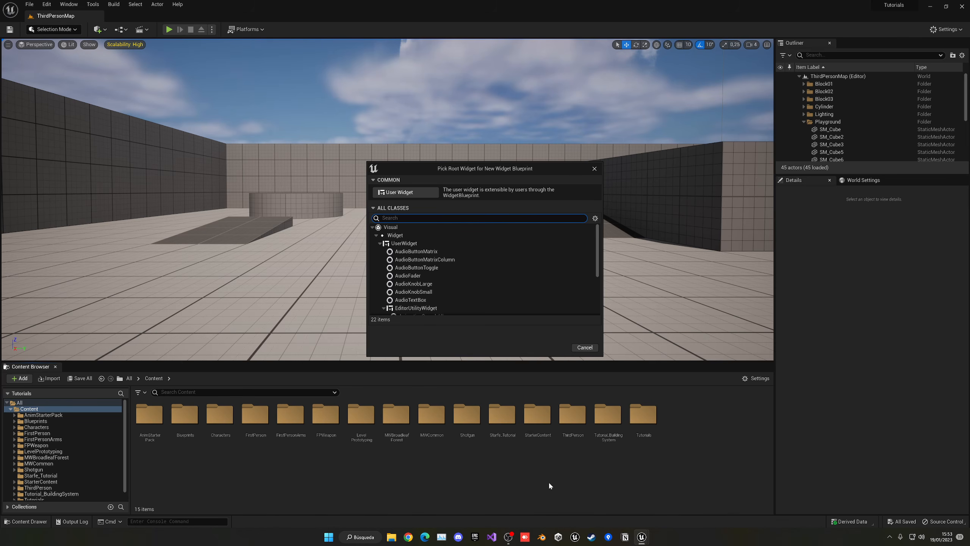
pyautogui.click(405, 192)
pyautogui.write('WB_Test')
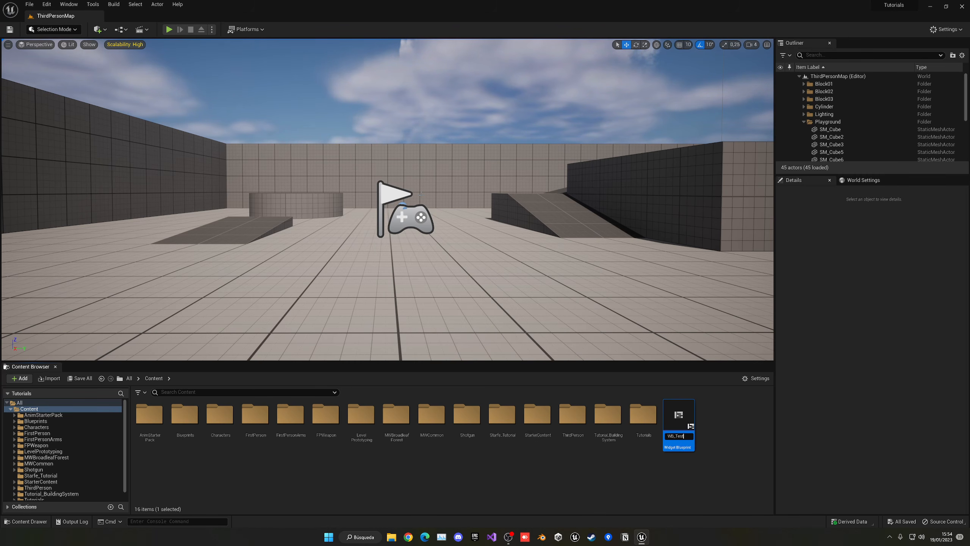
pyautogui.press('Return')
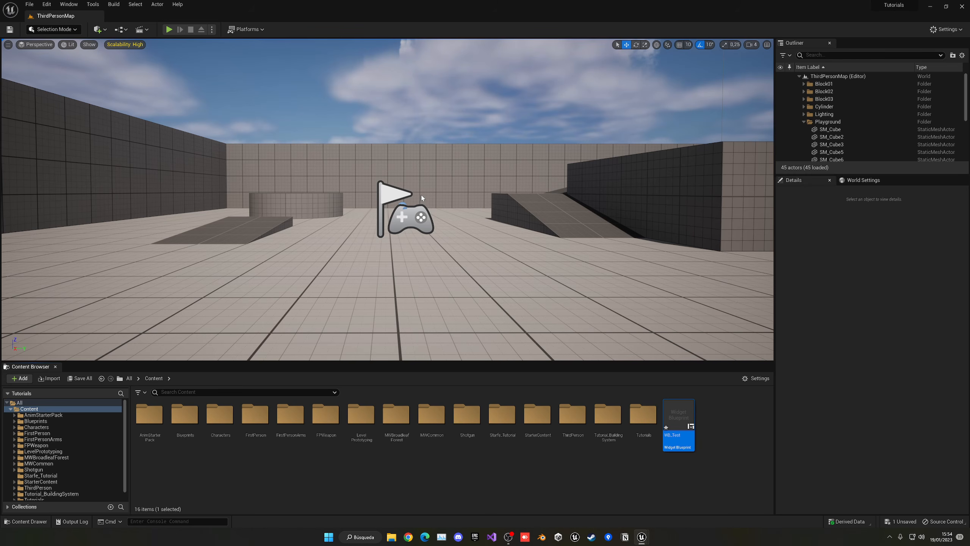
pyautogui.press('Return')
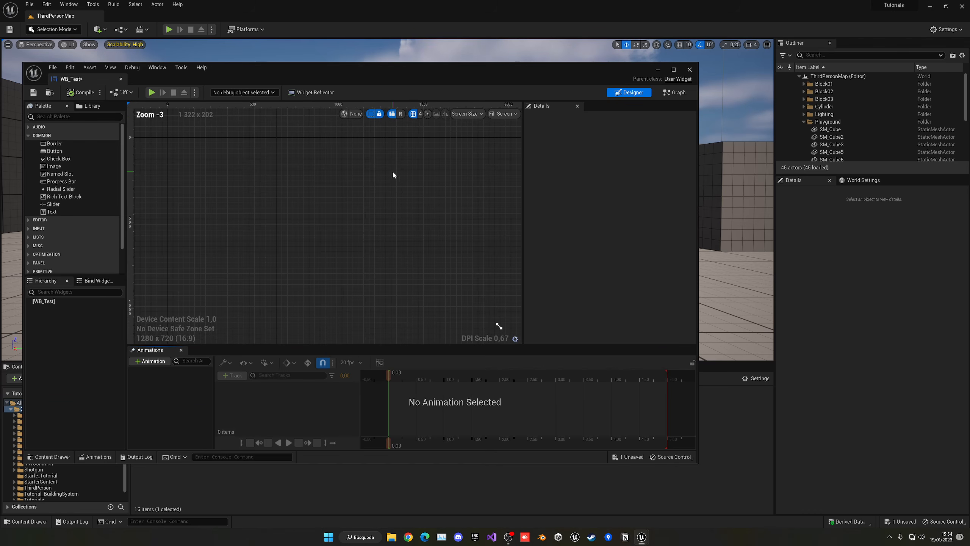
pyautogui.moveTo(81, 80); pyautogui.dragTo(152, 17)
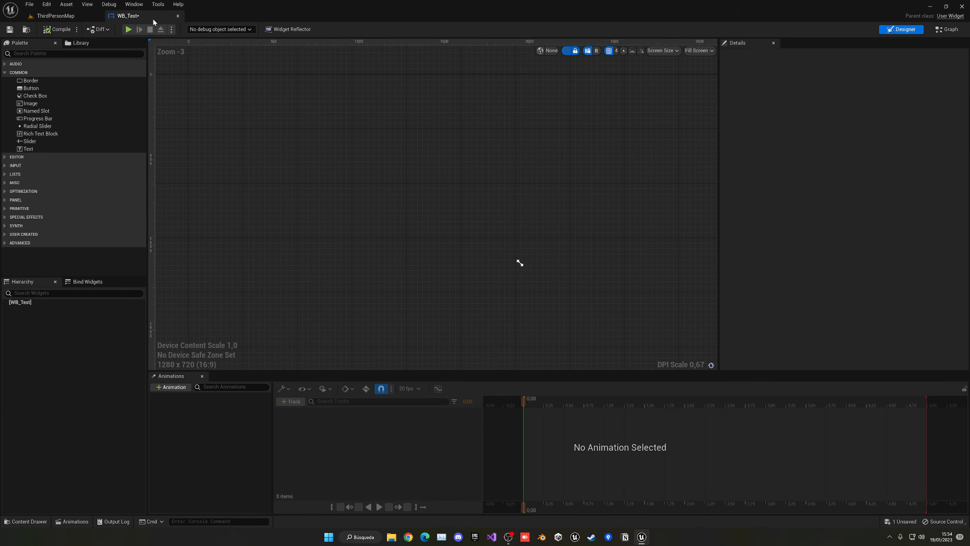
# - Add a Canvas Panel as the root of the WB_Test hierarchy
pyautogui.click(82, 54)
pyautogui.write('canv')
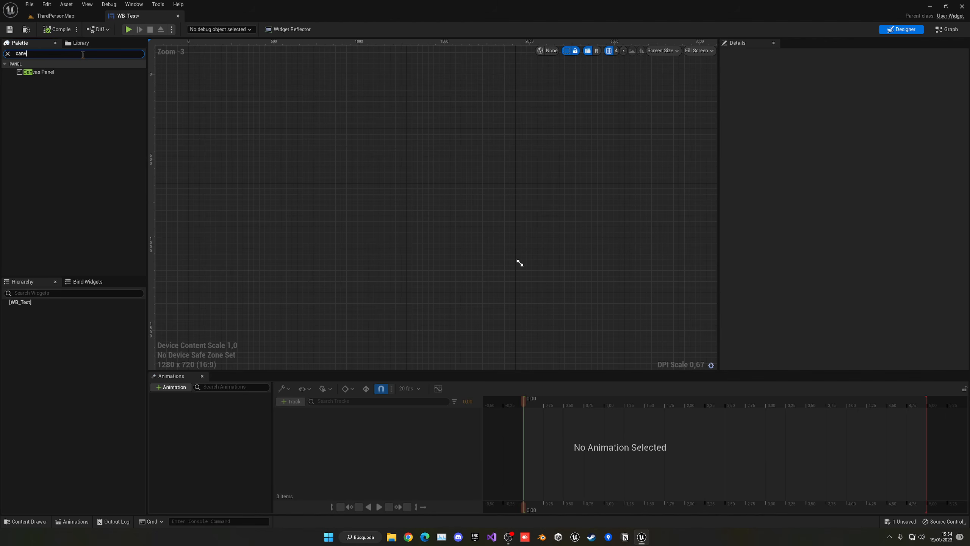
pyautogui.moveTo(61, 71); pyautogui.dragTo(34, 303)
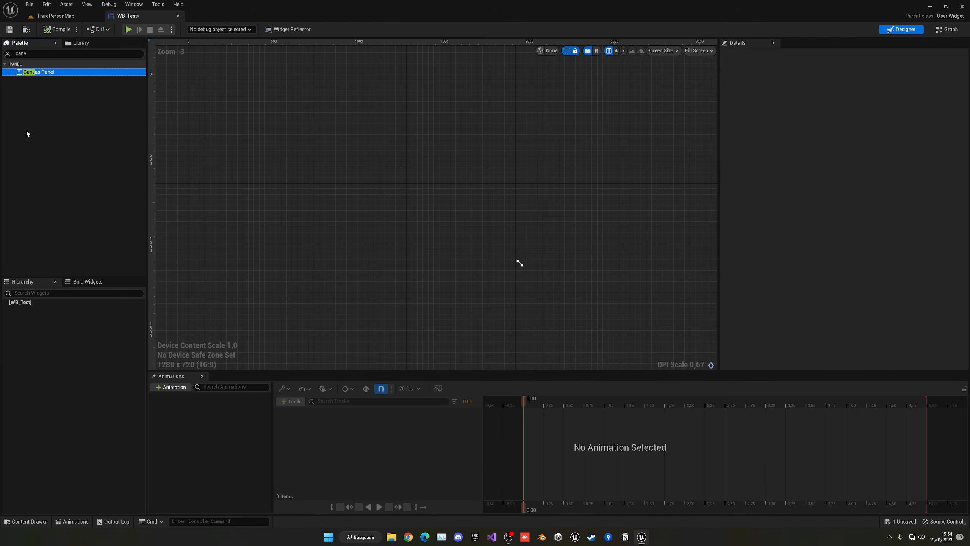
pyautogui.moveTo(44, 75); pyautogui.dragTo(41, 303)
pyautogui.click(8, 53)
pyautogui.moveTo(281, 111); pyautogui.dragTo(367, 146, button='right')
pyautogui.scroll(1, 337, 133)
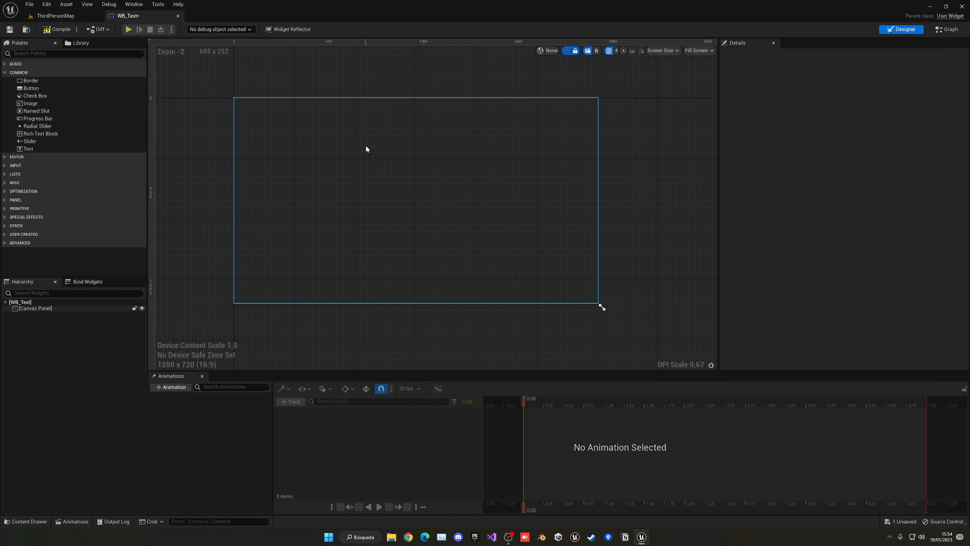
# - Place an Image on the canvas panel and set its anchors to stretch in both directions
pyautogui.moveTo(38, 103); pyautogui.dragTo(314, 165)
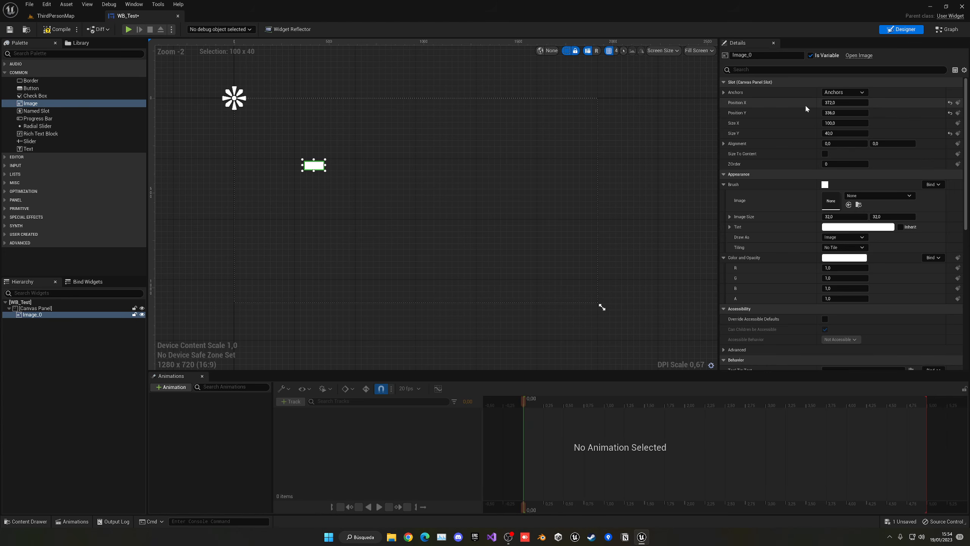
pyautogui.click(842, 92)
pyautogui.click(913, 190)
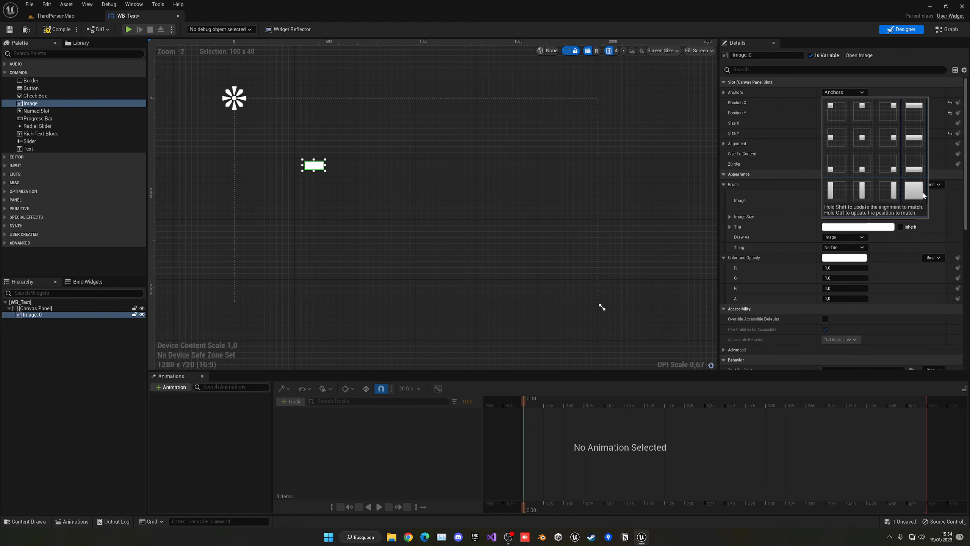
# - Set the image's left, top, right and bottom offsets to 0 so it fills the canvas
pyautogui.click(843, 103)
pyautogui.write('0')
pyautogui.press('Tab')
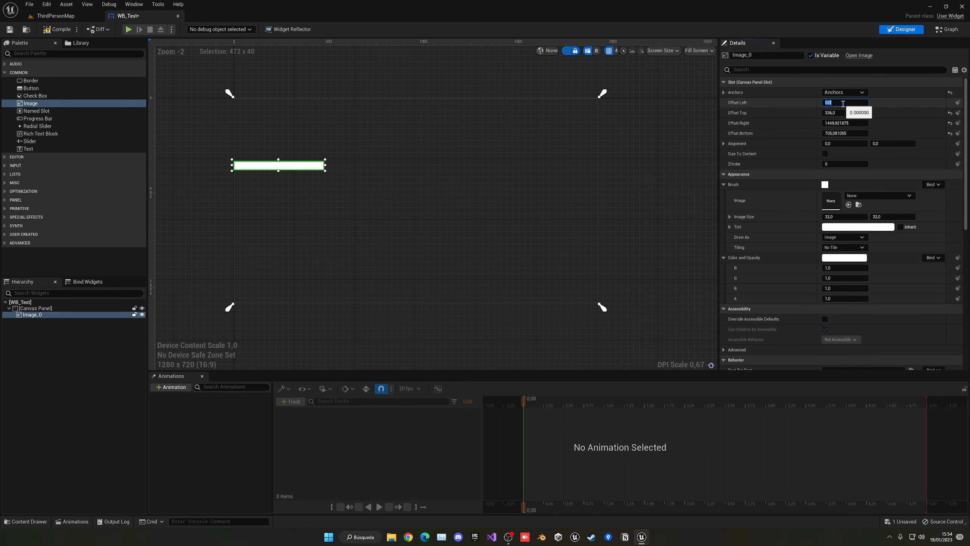
pyautogui.write('0')
pyautogui.press('Tab')
pyautogui.write('0')
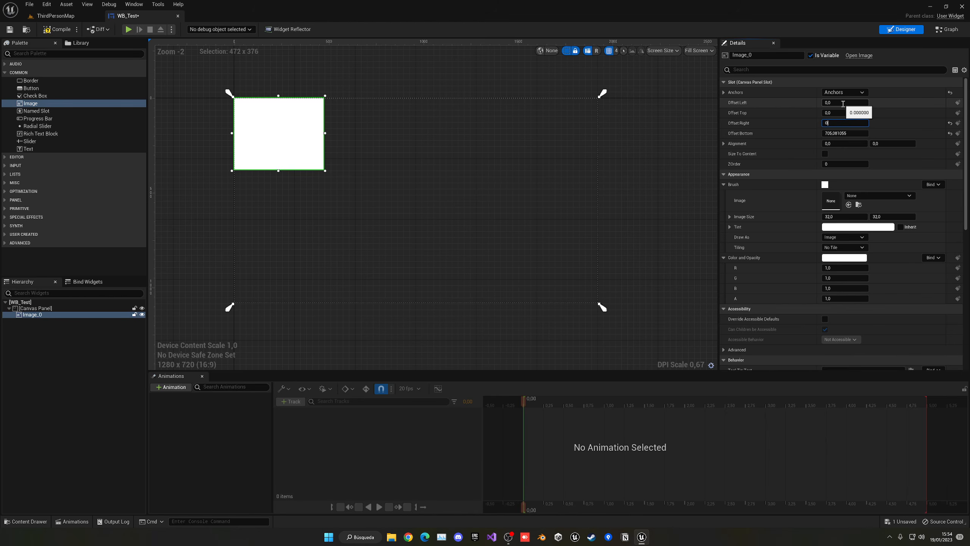
pyautogui.press('Tab')
pyautogui.write('0')
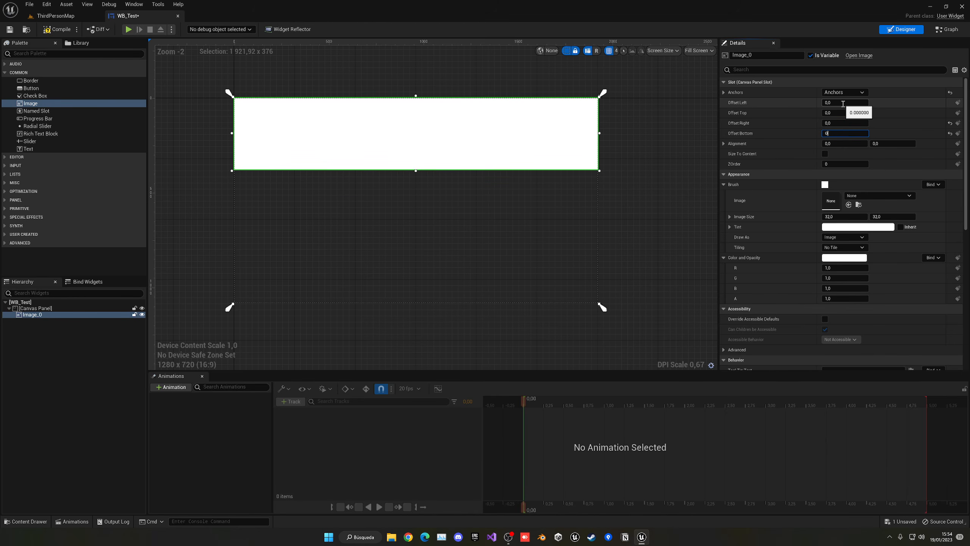
pyautogui.press('Return')
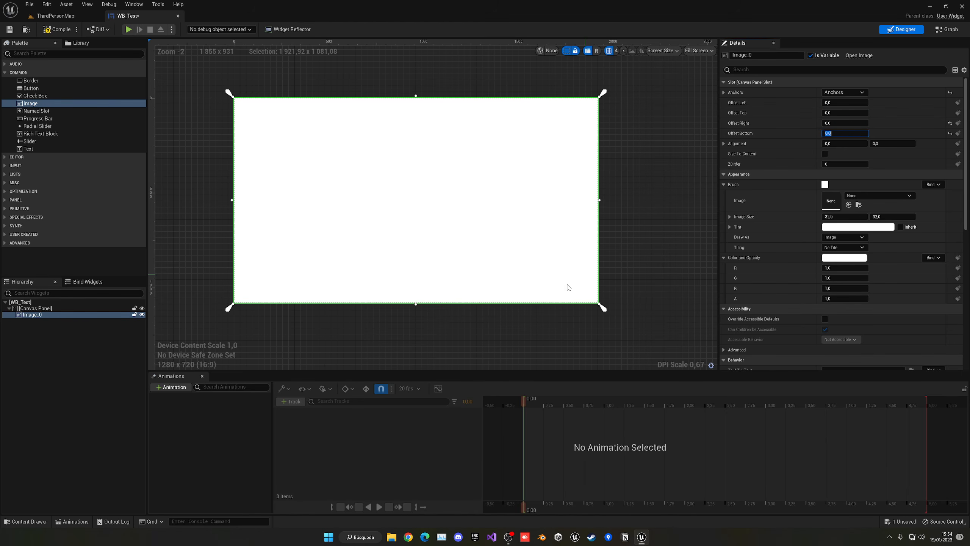
pyautogui.moveTo(618, 214); pyautogui.dragTo(624, 200, button='right')
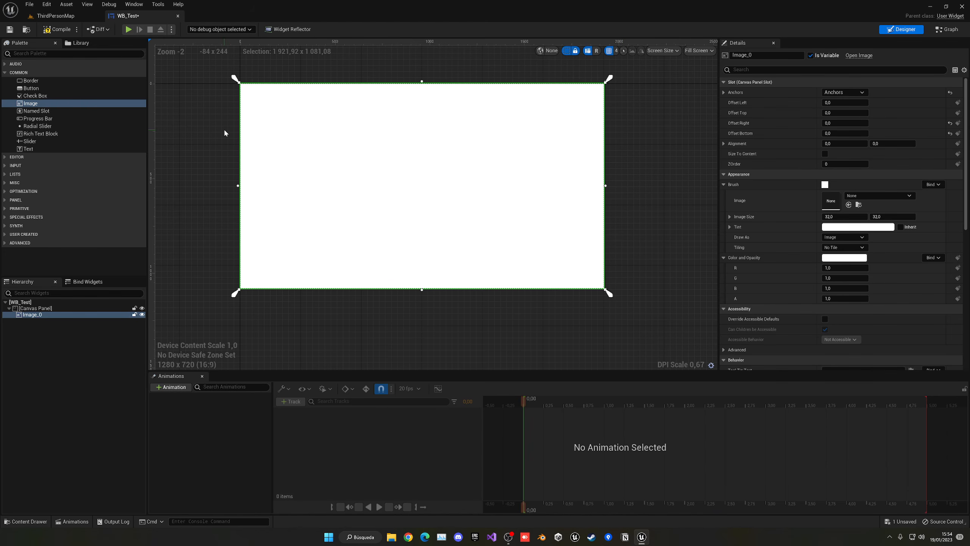
pyautogui.click(128, 6)
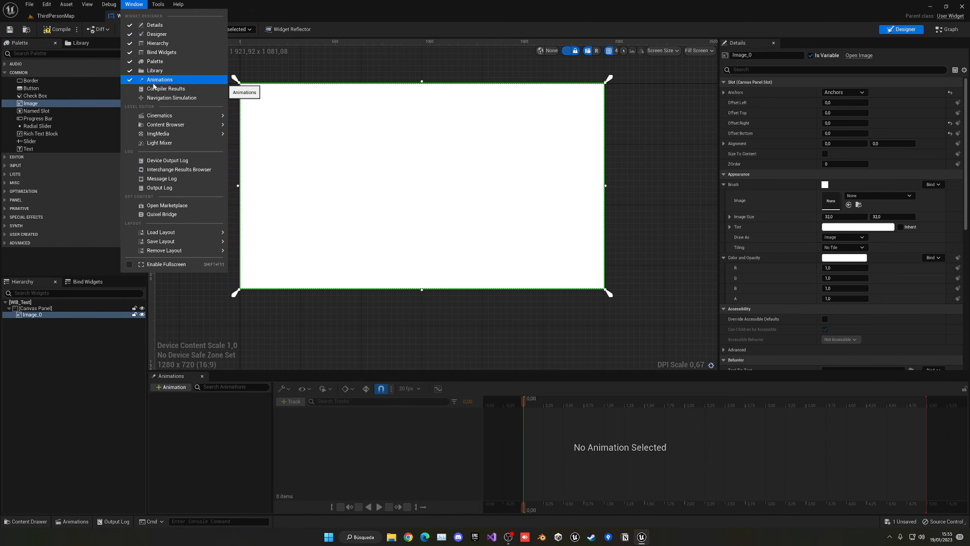
pyautogui.click(114, 429)
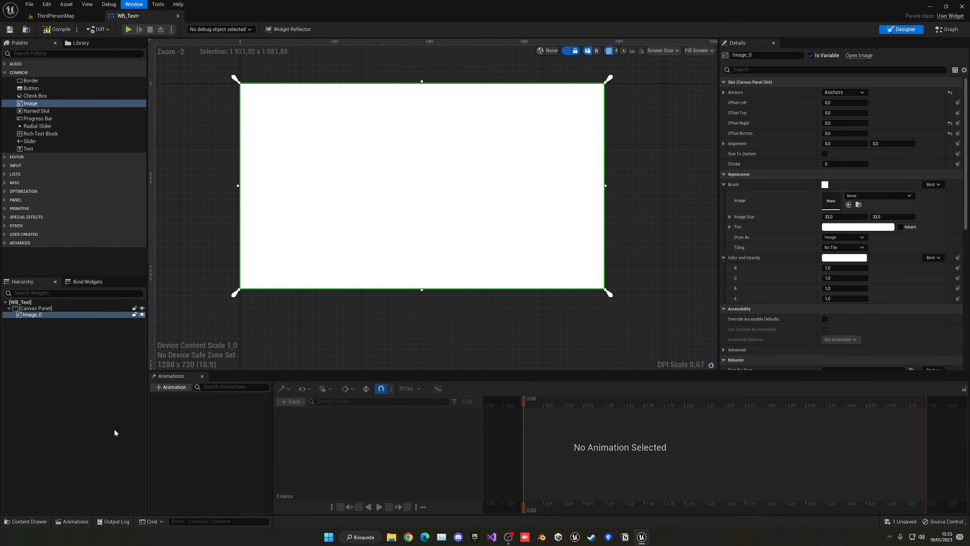
# - Rename the image widget in the hierarchy as FadeImg
pyautogui.click(33, 315)
pyautogui.click(37, 317)
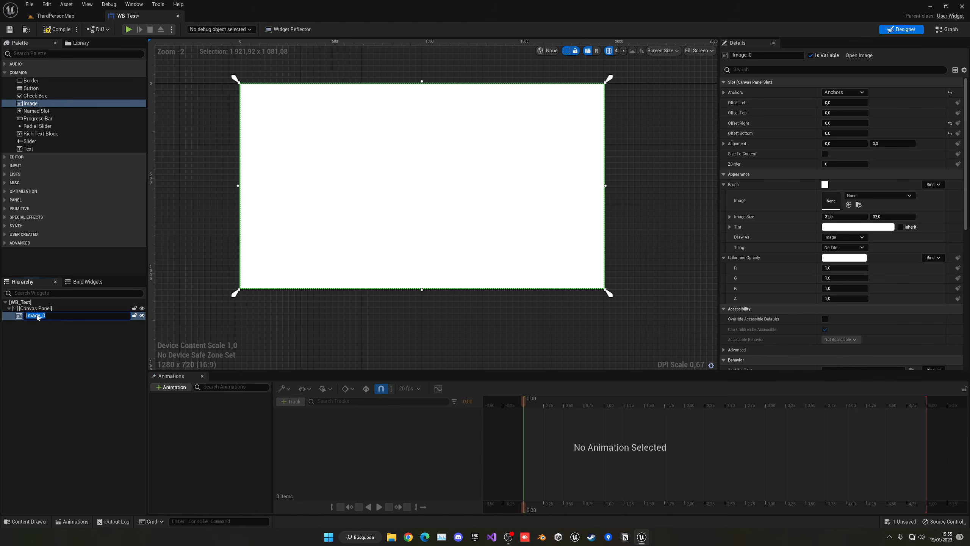
pyautogui.write('Fade')
pyautogui.press('Return')
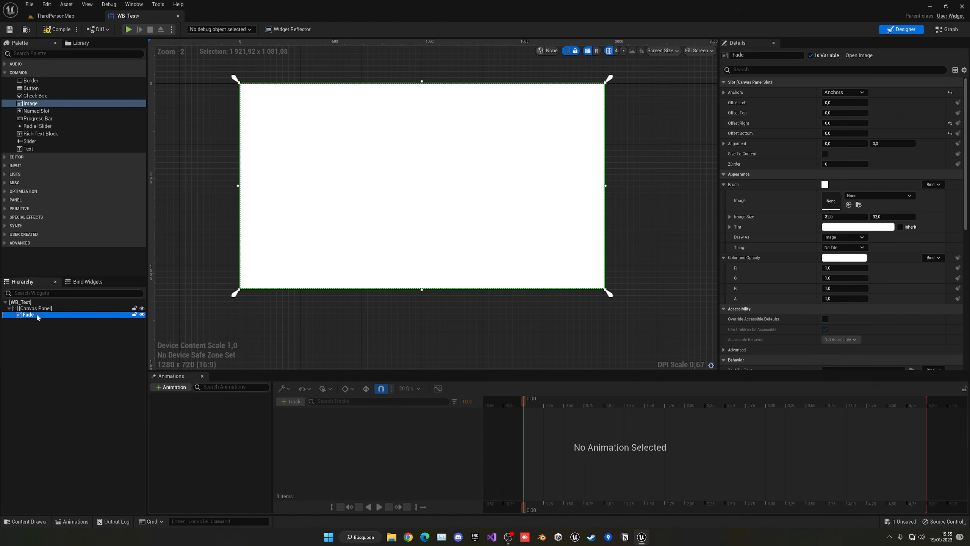
pyautogui.click(39, 316)
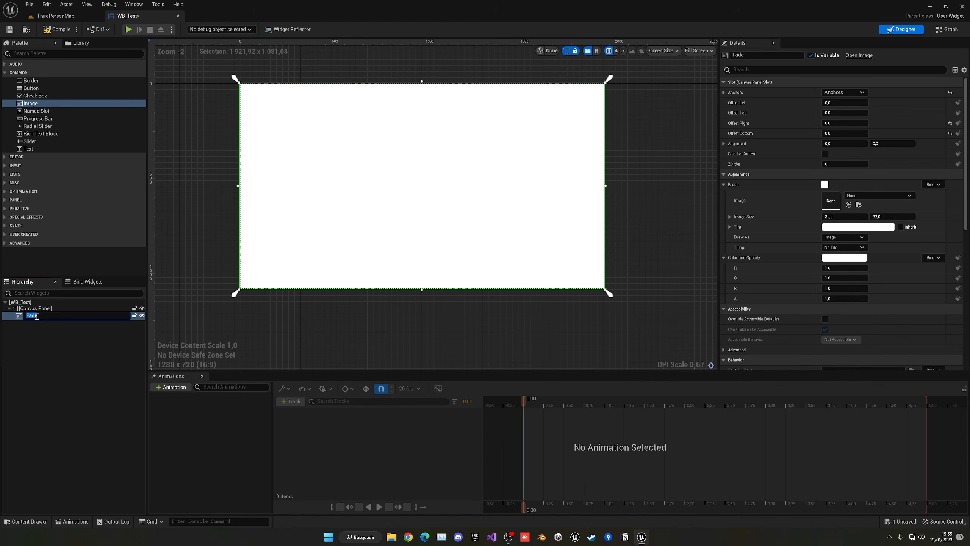
pyautogui.write('Img')
pyautogui.press('Return')
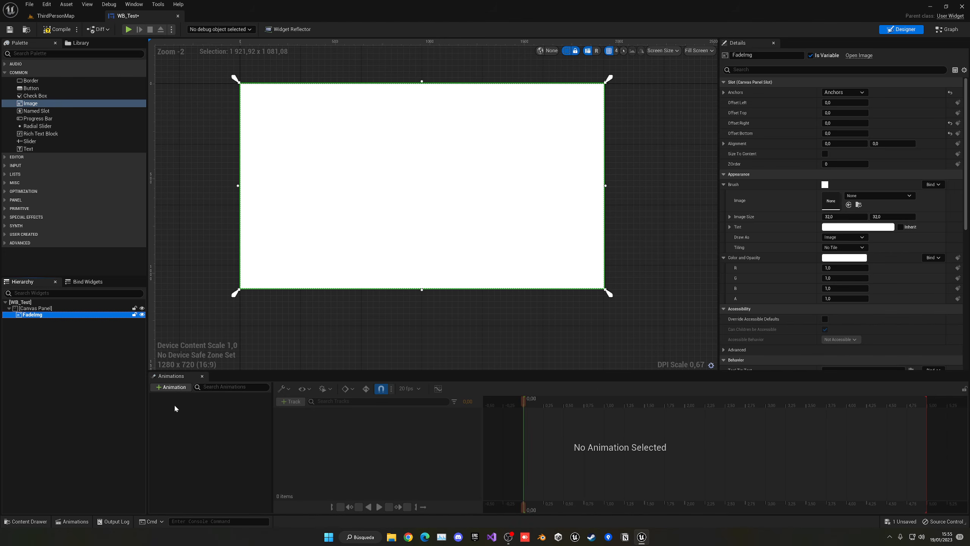
# - Create a widget animation named Fade and add a track for FadeImg to it
pyautogui.click(173, 390)
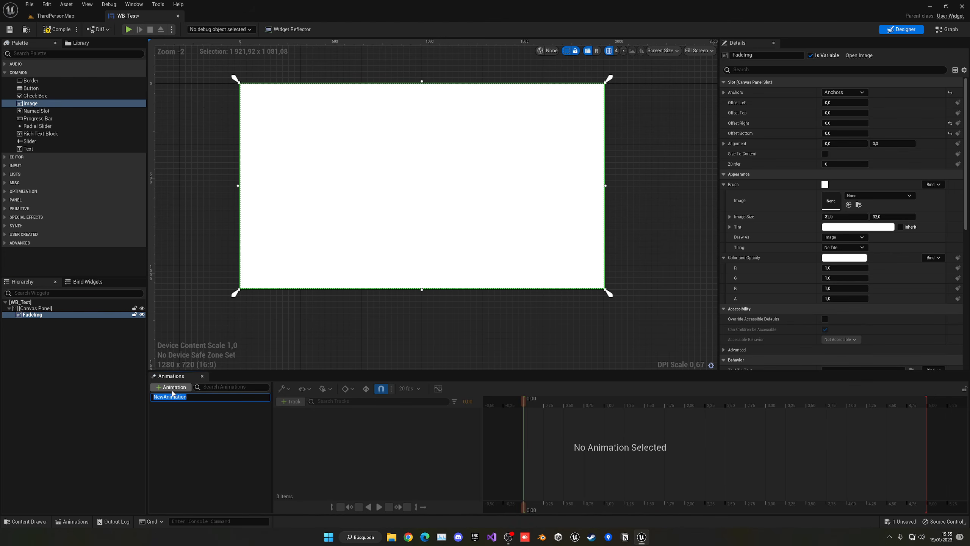
pyautogui.write('Fade')
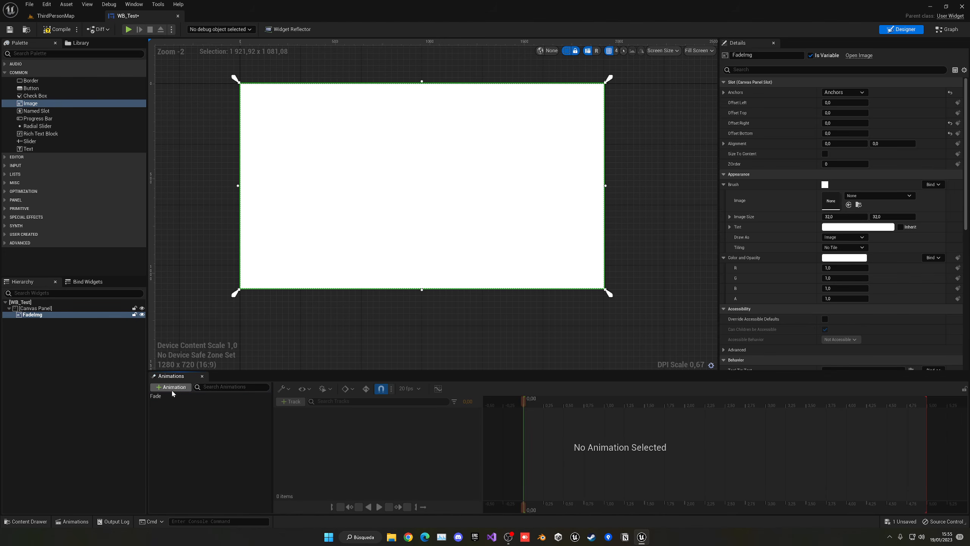
pyautogui.press('Return')
pyautogui.click(177, 397)
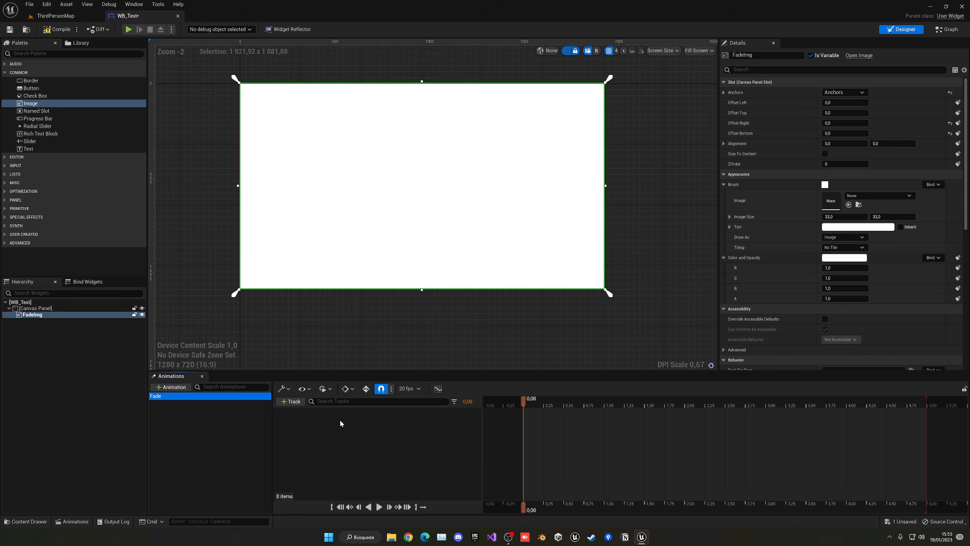
pyautogui.click(291, 401)
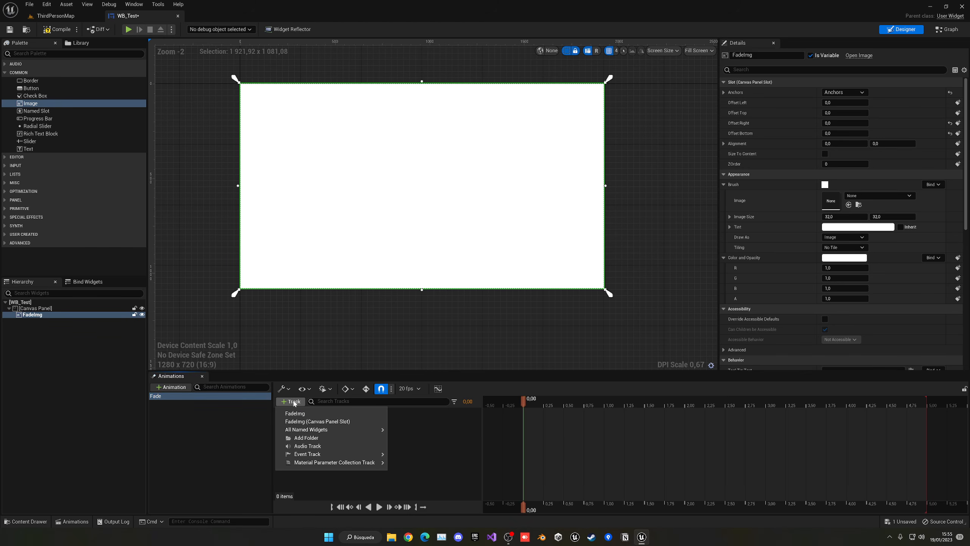
pyautogui.click(327, 415)
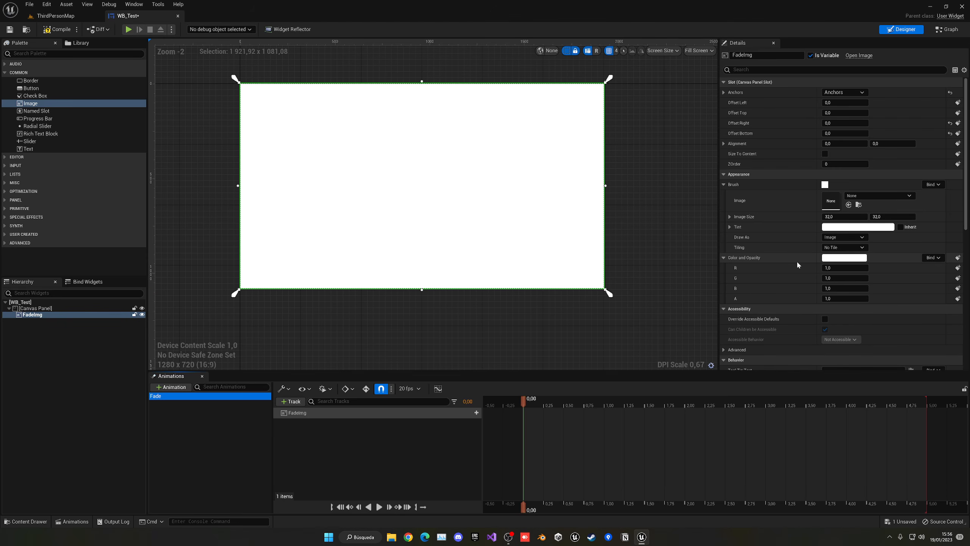
# - Set FadeImg's Color and Opacity alpha to 0 and keyframe that property at 0.00 seconds
pyautogui.click(829, 258)
pyautogui.moveTo(712, 426); pyautogui.dragTo(671, 426)
pyautogui.click(772, 448)
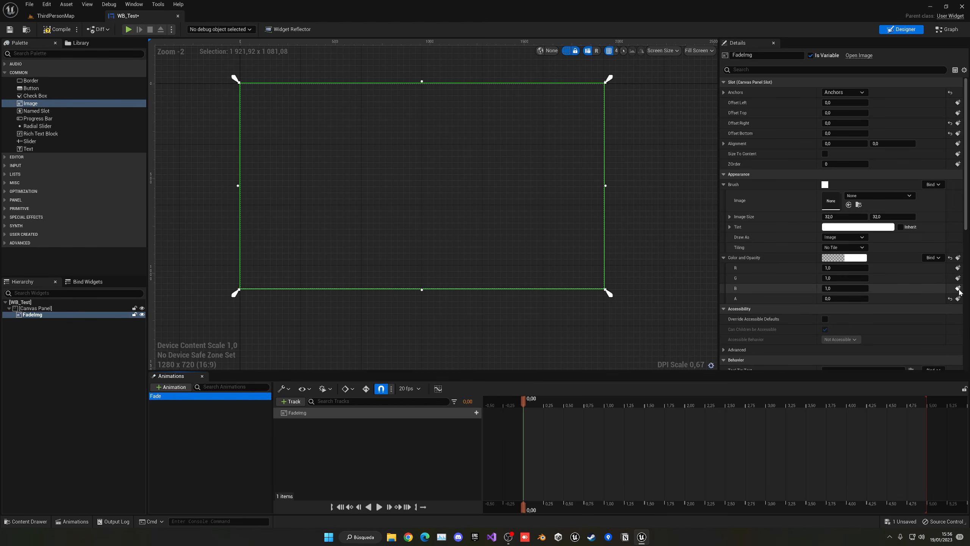
pyautogui.click(958, 258)
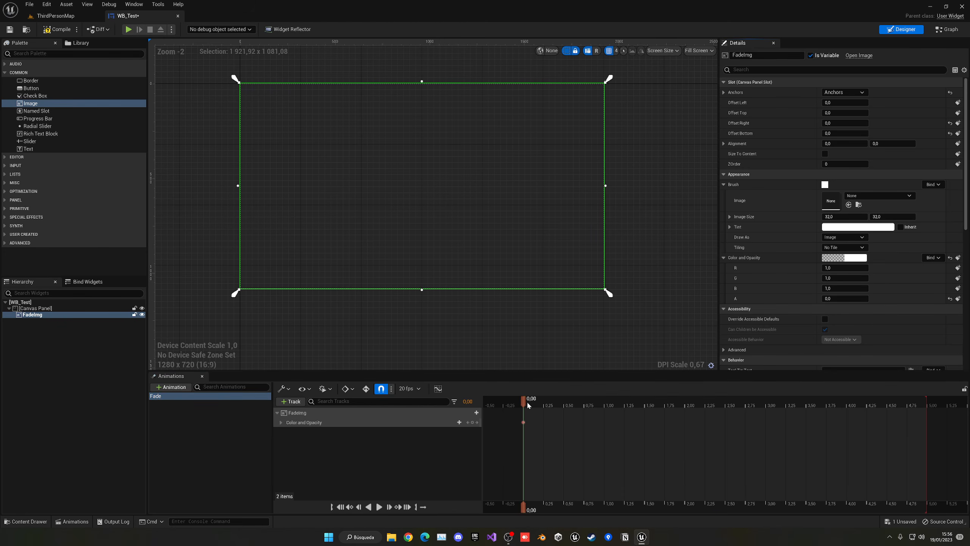
# - Keyframe FadeImg's Color and Opacity with alpha 1 at 0.50 seconds, and play the Fade animation from the start
pyautogui.moveTo(528, 403); pyautogui.dragTo(568, 402)
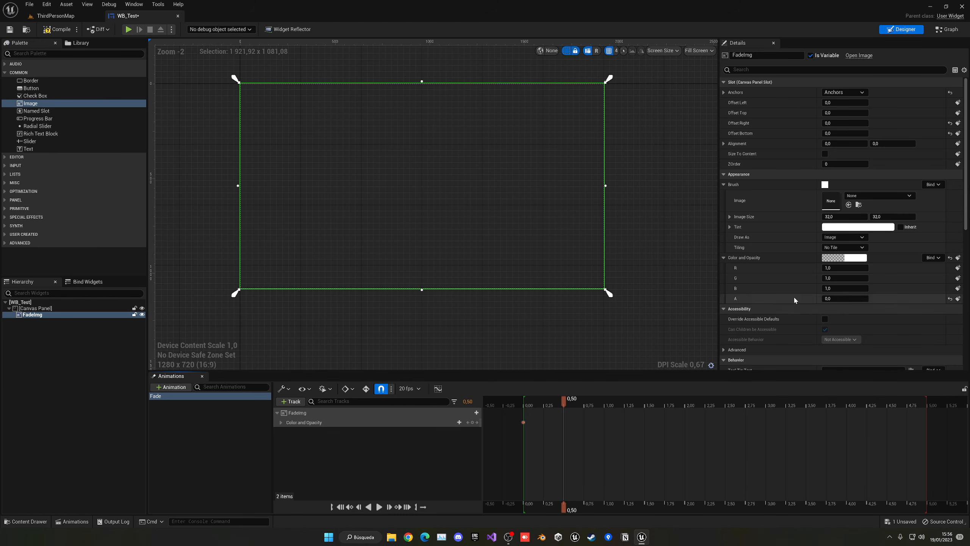
pyautogui.click(844, 258)
pyautogui.moveTo(697, 427); pyautogui.dragTo(748, 427)
pyautogui.click(777, 449)
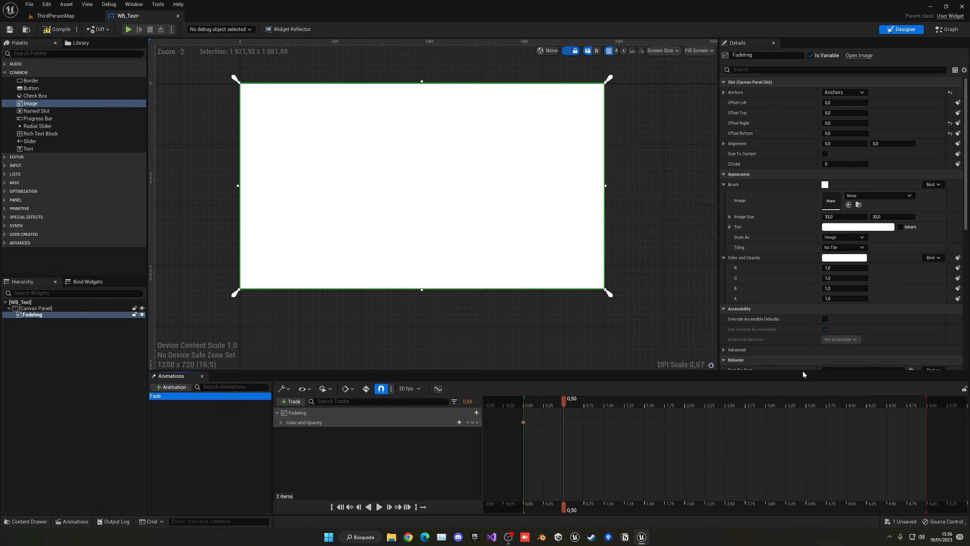
pyautogui.click(957, 258)
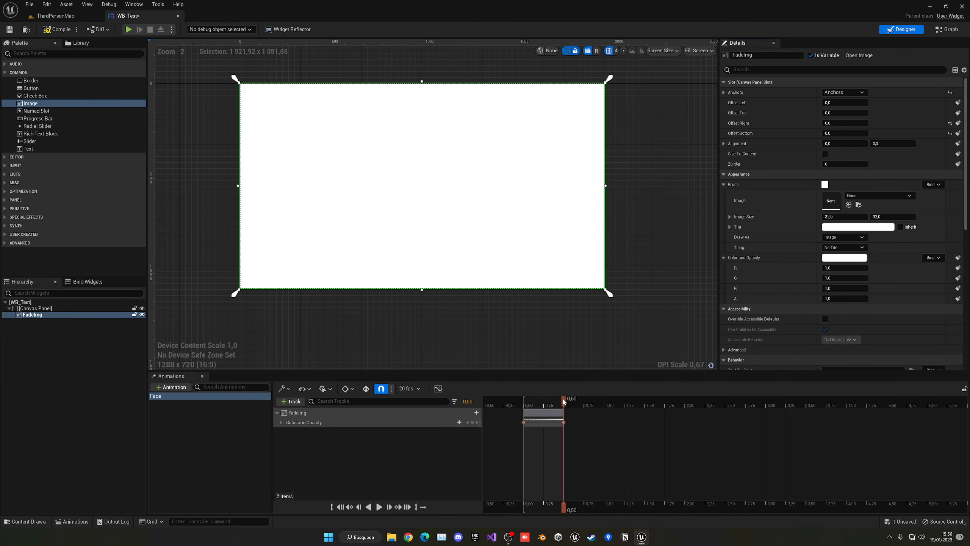
pyautogui.moveTo(544, 405); pyautogui.dragTo(525, 406)
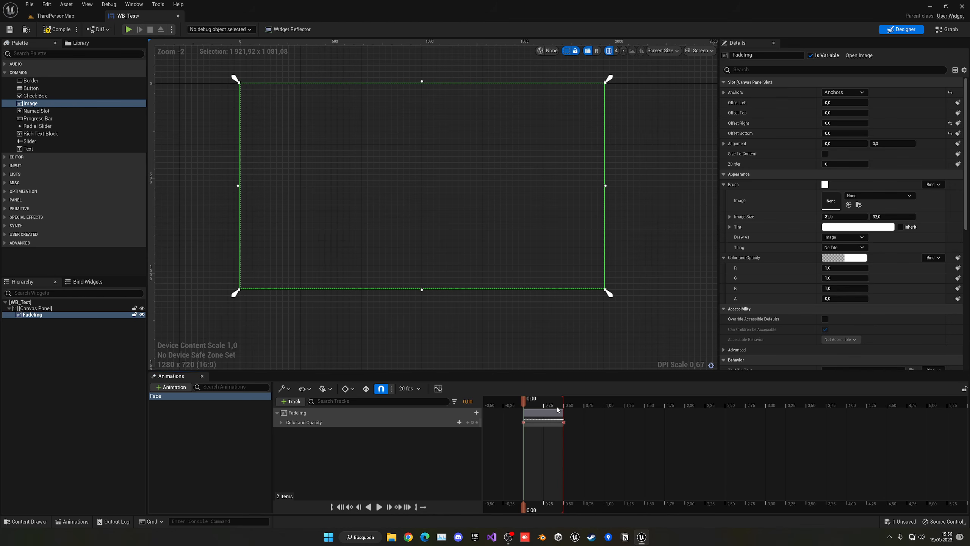
pyautogui.press('space')
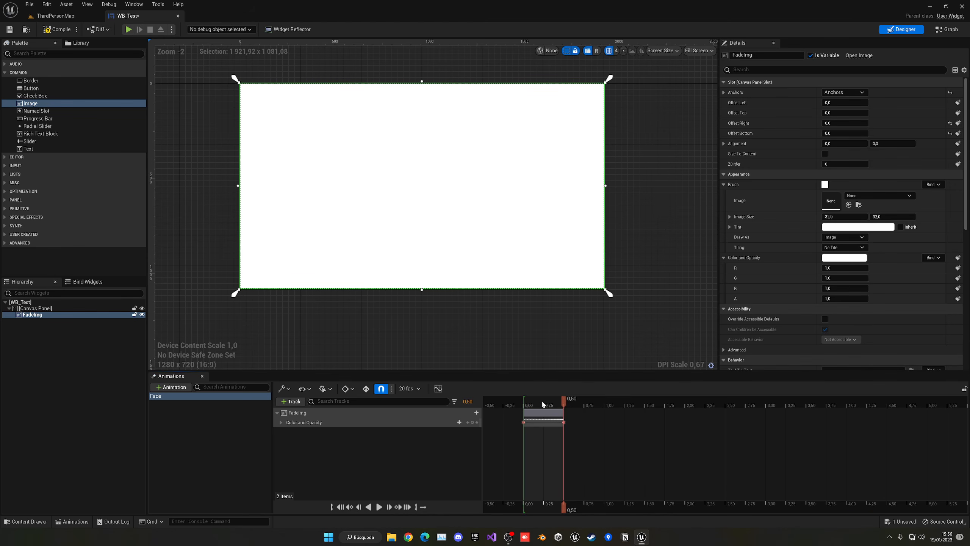
# - Replay the Fade animation several times from 0.00 seconds
pyautogui.click(526, 406)
pyautogui.press('space')
pyautogui.click(525, 406)
pyautogui.press('space')
pyautogui.click(526, 405)
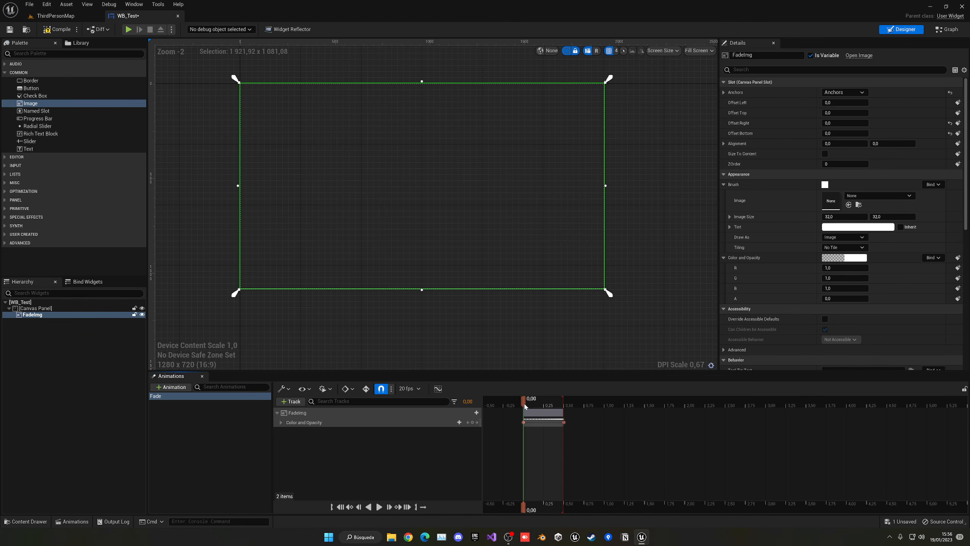
pyautogui.press('space')
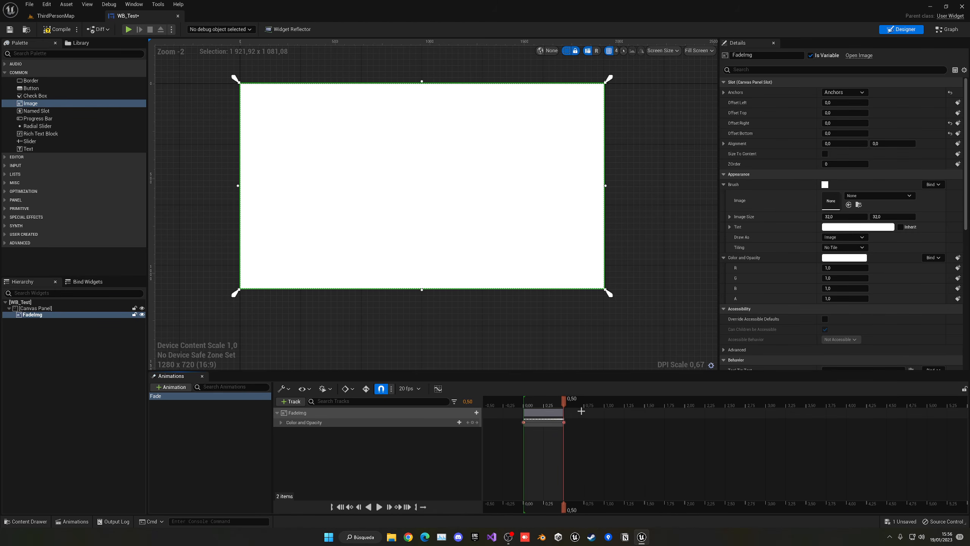
# - Set FadeImg's Color and Opacity alpha to 0 at 1.00 seconds and keyframe that property
pyautogui.moveTo(564, 405); pyautogui.dragTo(603, 404)
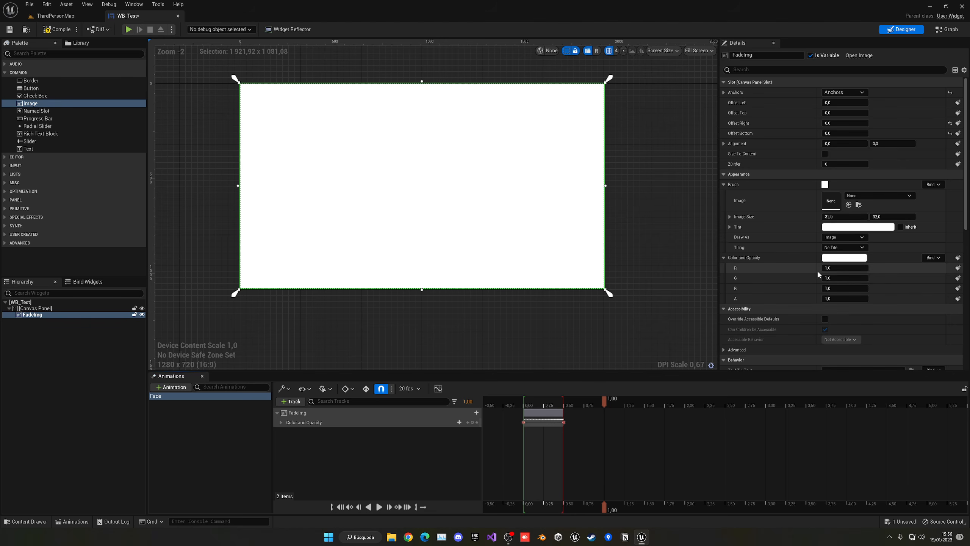
pyautogui.click(860, 258)
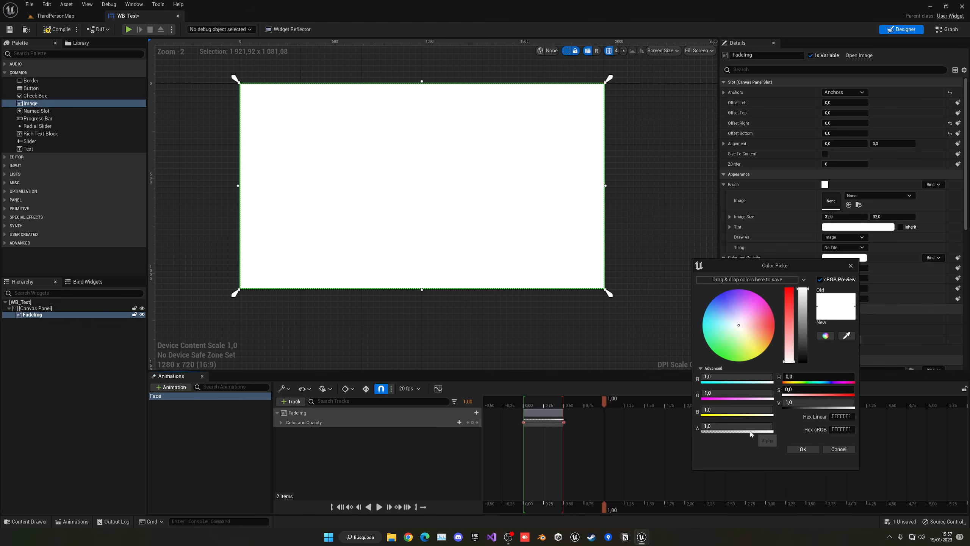
pyautogui.moveTo(747, 427); pyautogui.dragTo(702, 427)
pyautogui.click(803, 446)
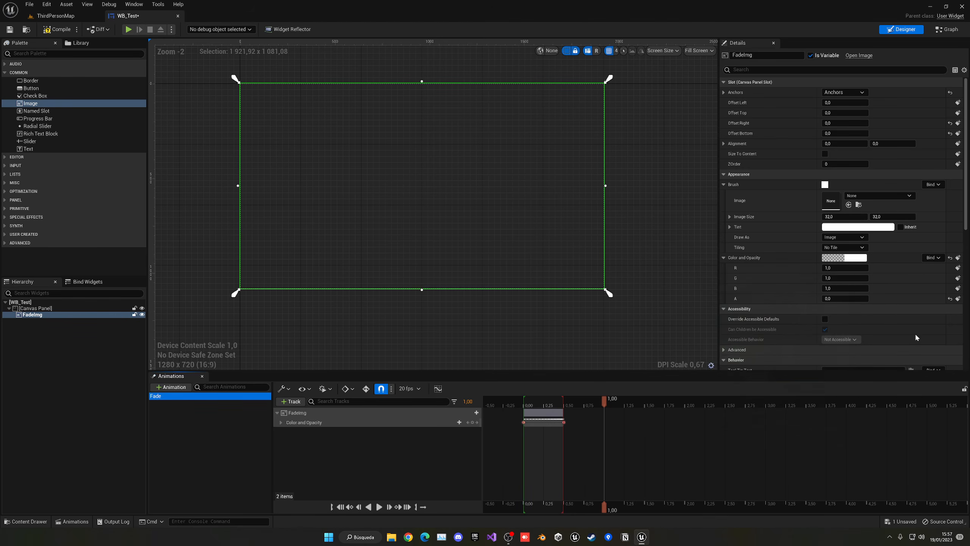
pyautogui.click(957, 257)
# - Preview the full Fade animation from its start
pyautogui.click(524, 401)
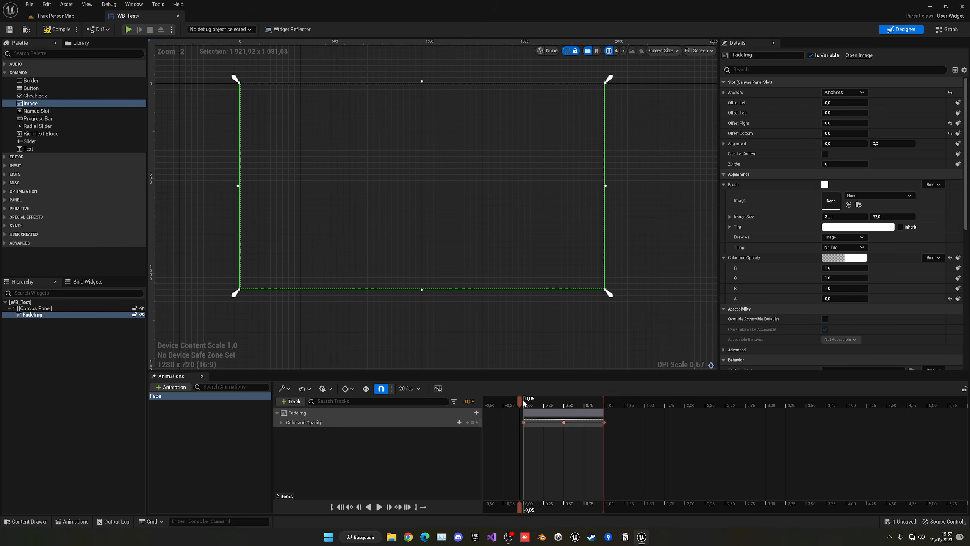
pyautogui.press('space')
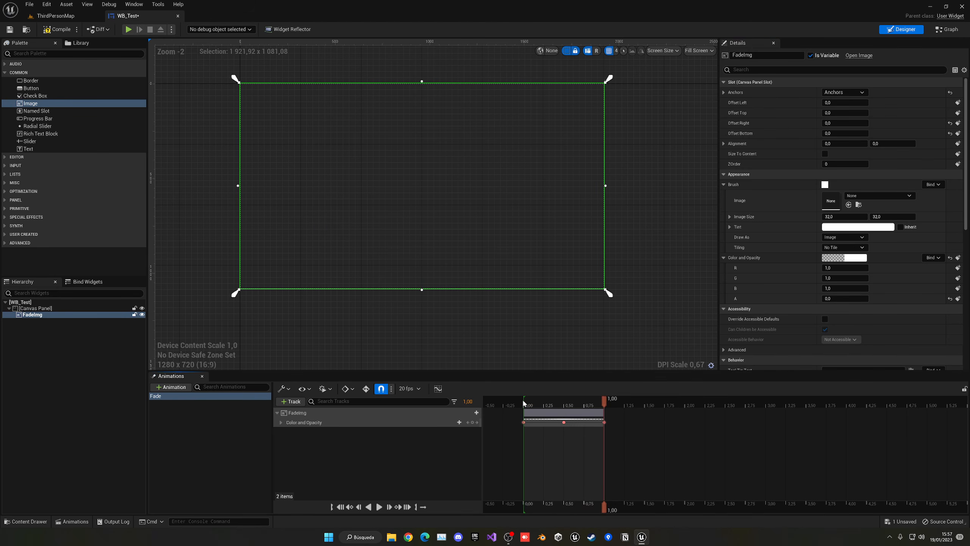
pyautogui.click(524, 401)
pyautogui.press('space')
# - Deselect the image widget, then compile and save the WB_Test widget blueprint
pyautogui.click(66, 332)
pyautogui.click(60, 28)
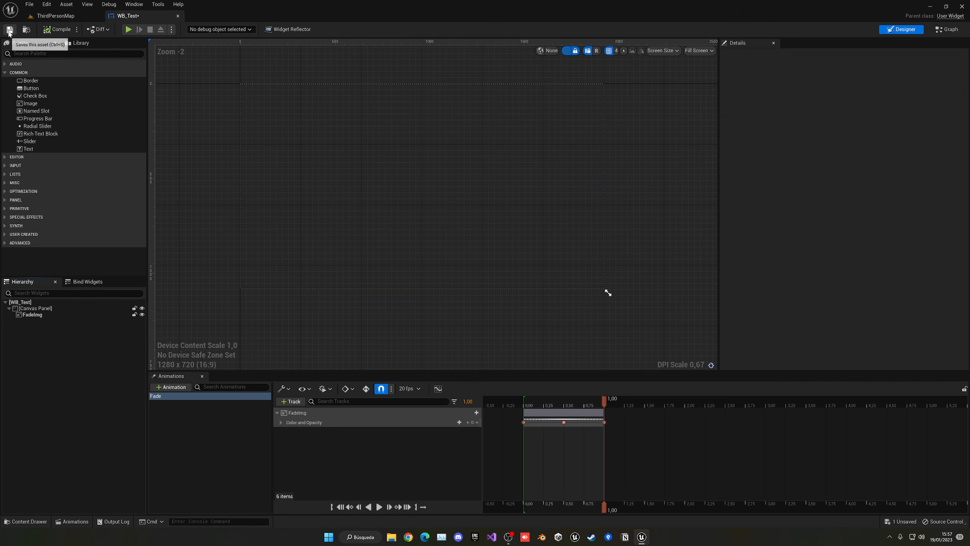
pyautogui.click(10, 29)
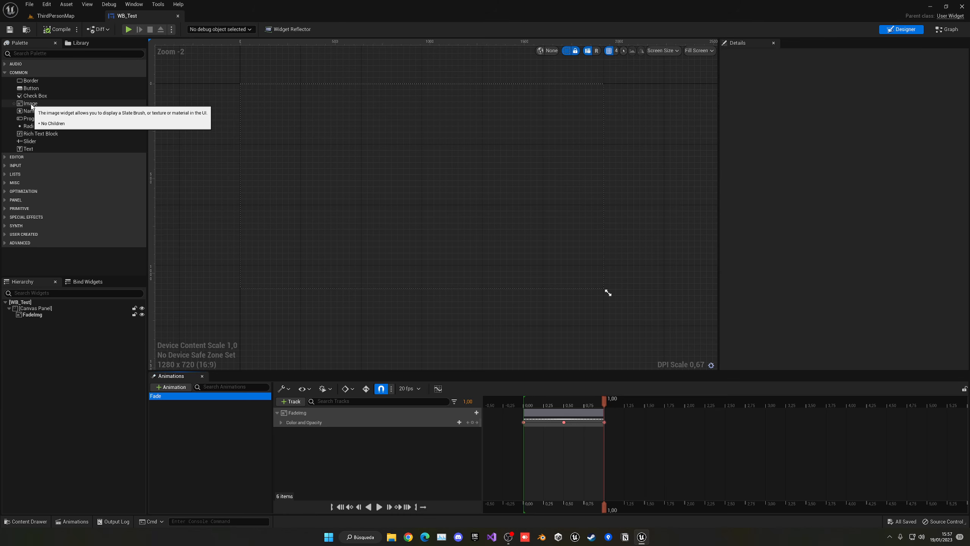
# - Add a second image to the canvas and enlarge it to about 758 by 388 near the upper middle
pyautogui.moveTo(35, 104); pyautogui.dragTo(32, 330)
pyautogui.moveTo(33, 103); pyautogui.dragTo(411, 145)
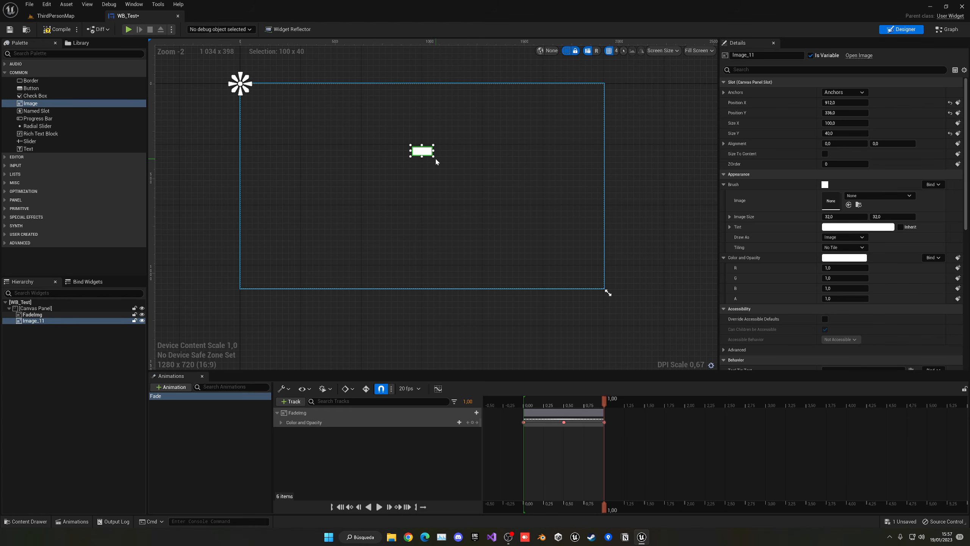
pyautogui.moveTo(434, 156); pyautogui.dragTo(475, 181)
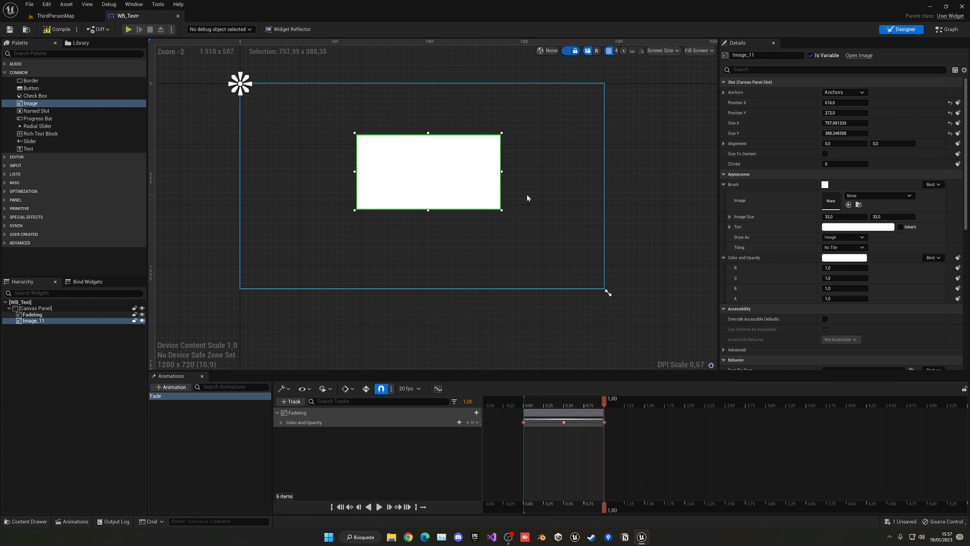
# - Rename the new image widget in the hierarchy as SlideImg
pyautogui.click(34, 323)
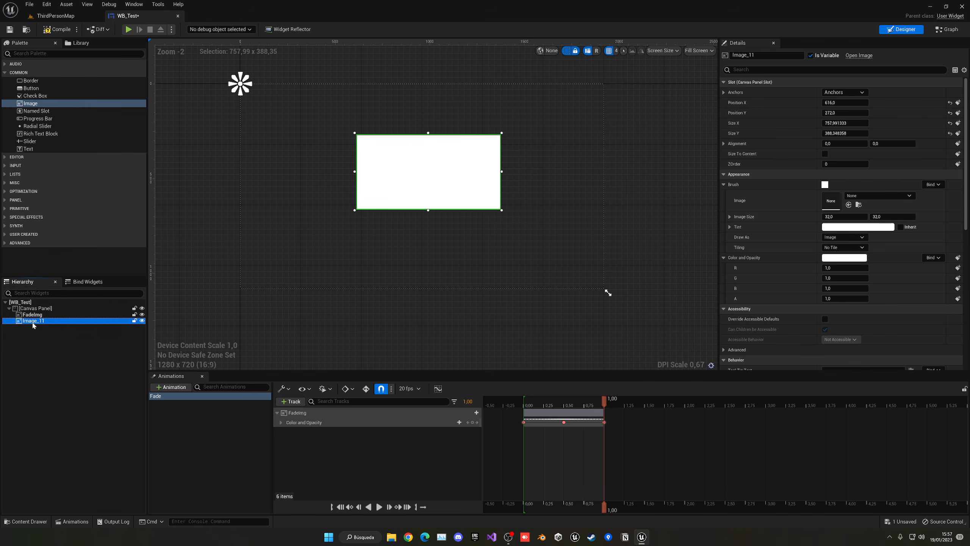
pyautogui.click(35, 323)
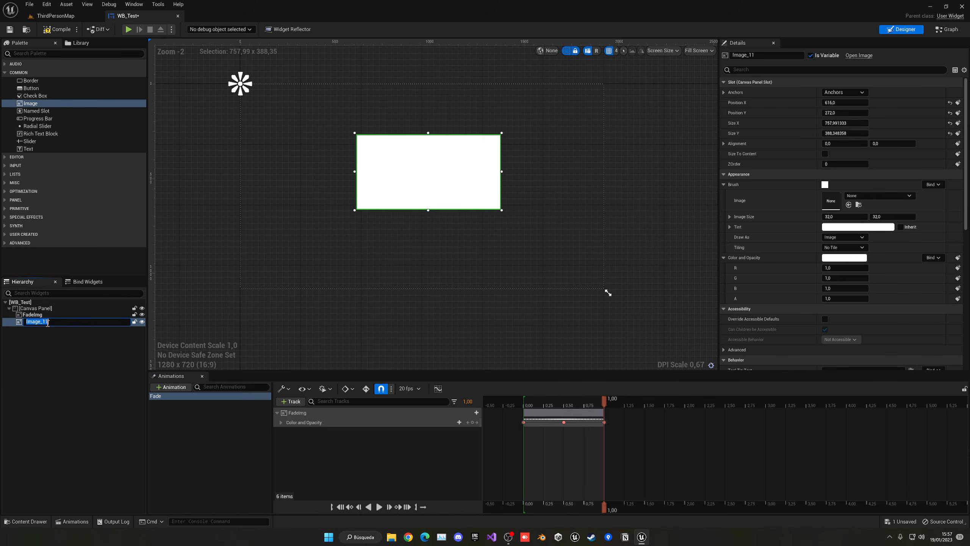
pyautogui.write('SlideImg')
pyautogui.press('Return')
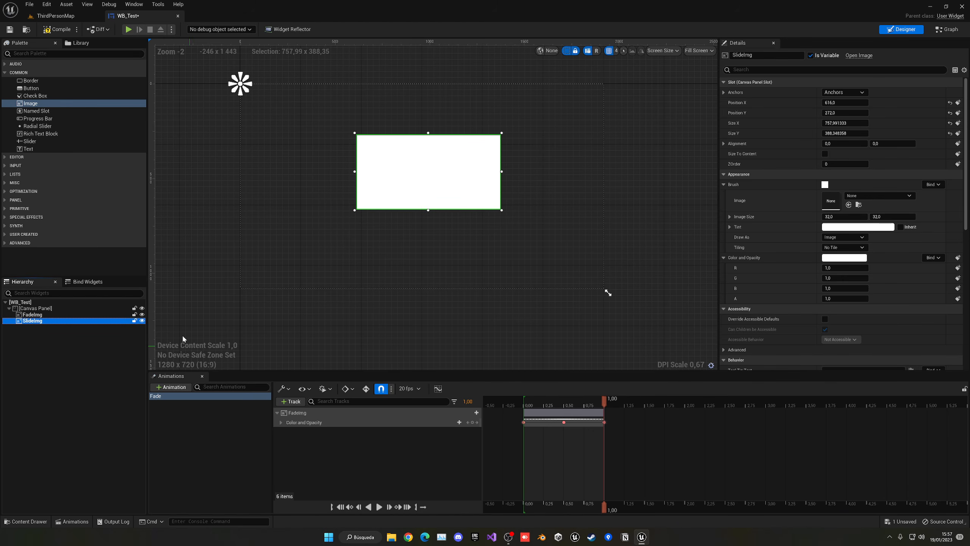
# - Create a second widget animation named Slide and add a track for SlideImg to it
pyautogui.click(171, 387)
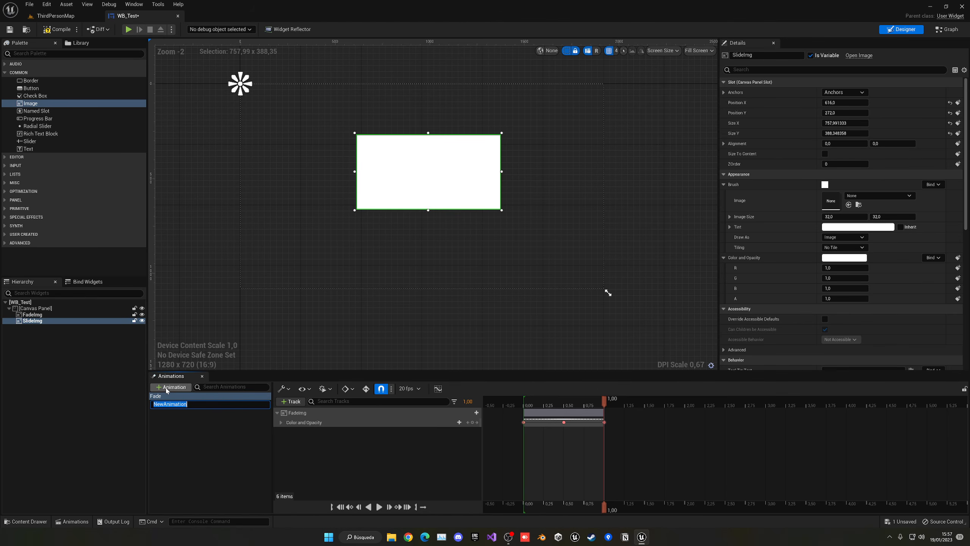
pyautogui.write('Slide')
pyautogui.press('Return')
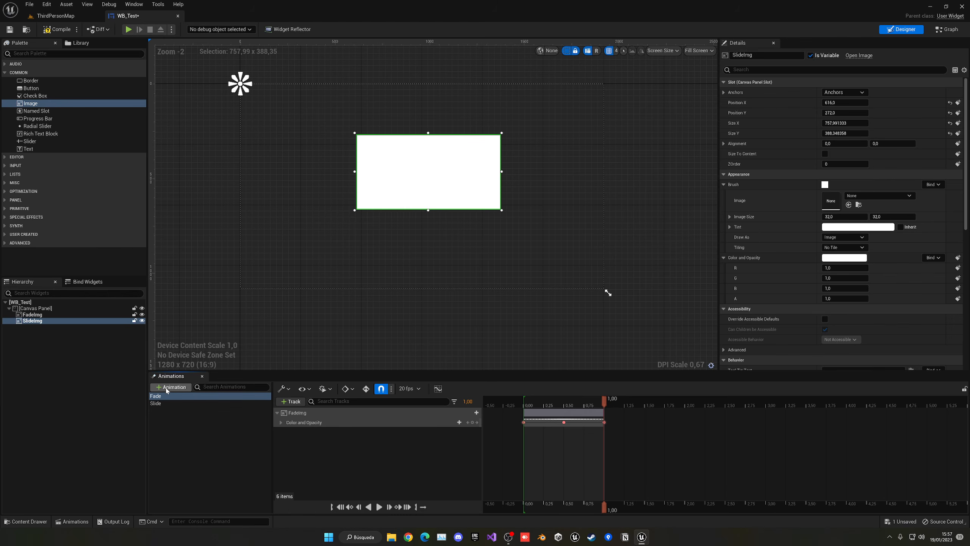
pyautogui.click(169, 404)
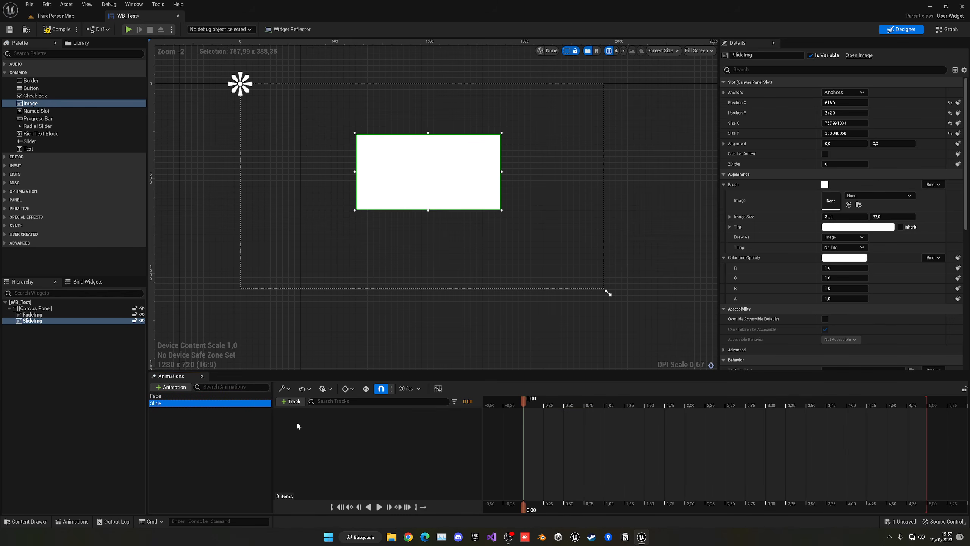
pyautogui.click(289, 402)
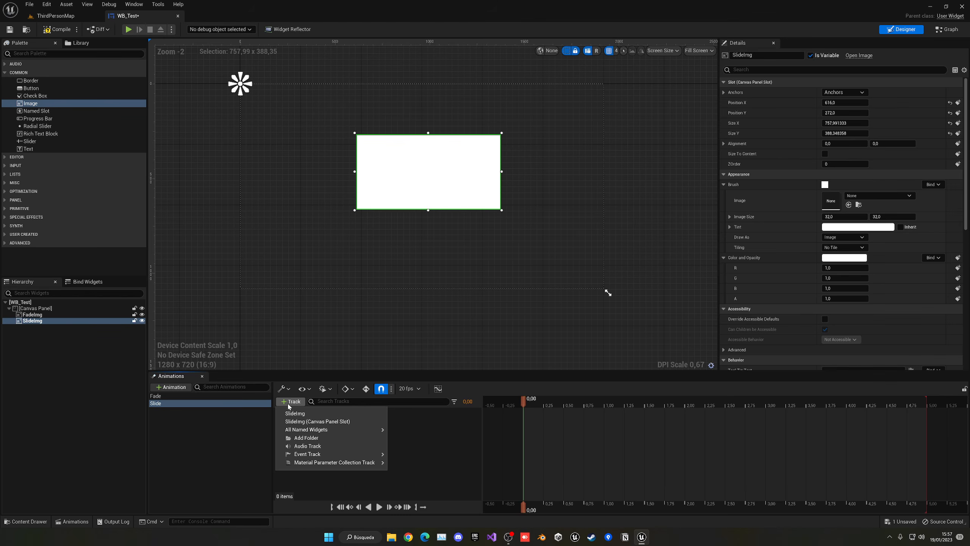
pyautogui.click(322, 415)
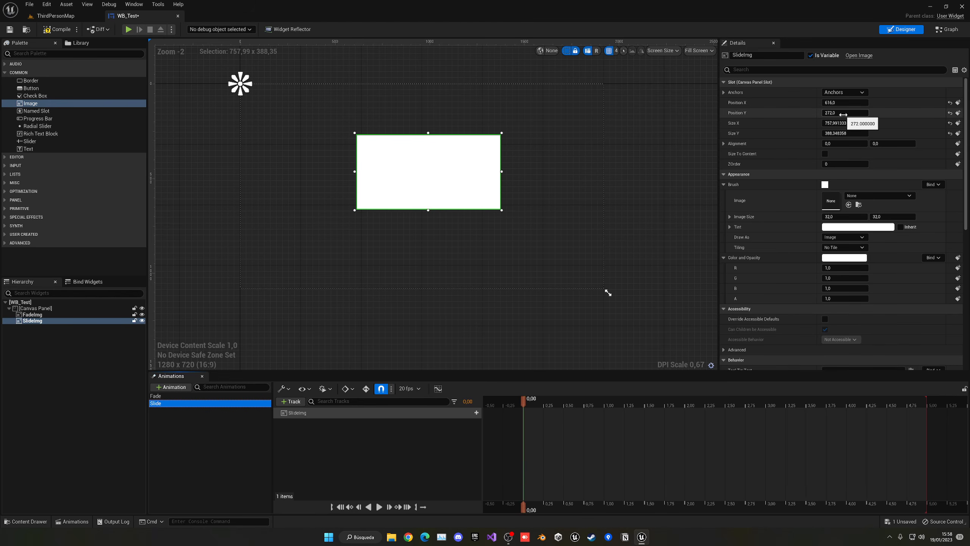
# - Keyframe SlideImg's Position Y at about 1161, below the canvas, at 0.00 seconds and at about 349 at 0.50 seconds
pyautogui.moveTo(852, 115)
pyautogui.mouseDown()
pyautogui.moveTo(890, 115)
pyautogui.moveTo(867, 115)
pyautogui.mouseUp()
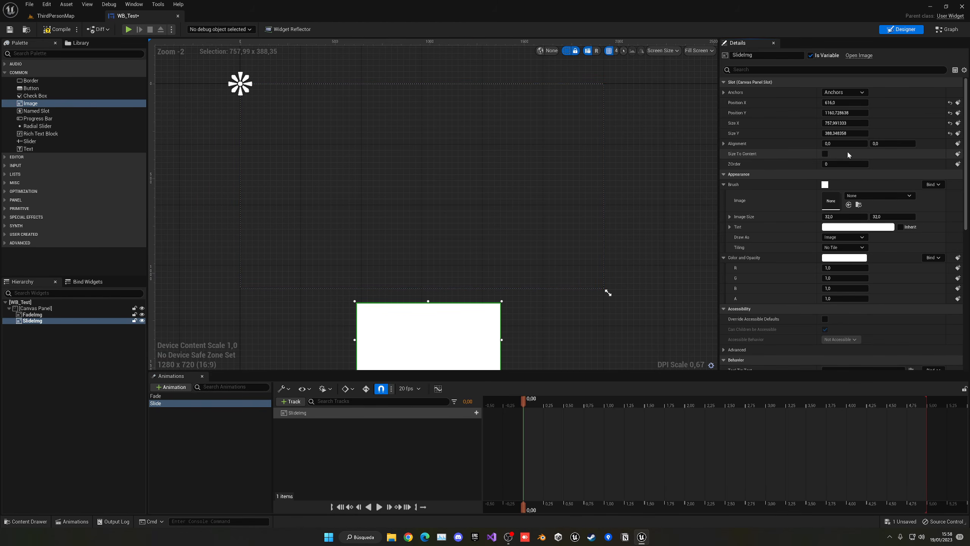
pyautogui.click(958, 112)
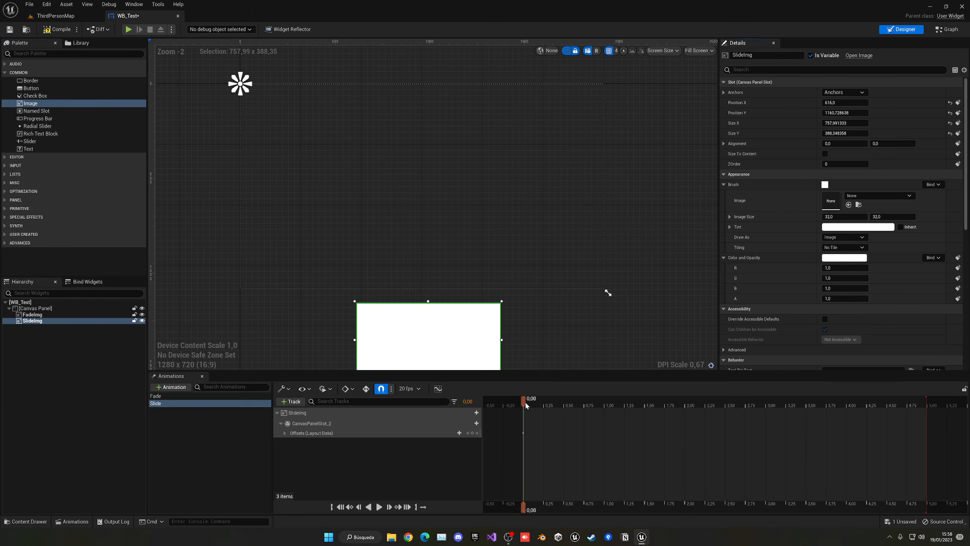
pyautogui.moveTo(527, 404); pyautogui.dragTo(565, 404)
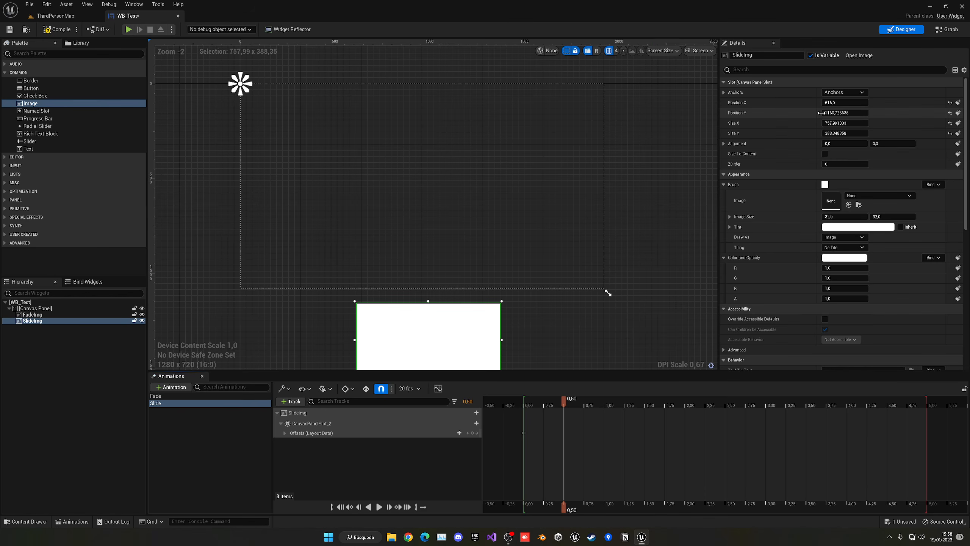
pyautogui.moveTo(835, 112); pyautogui.dragTo(793, 112)
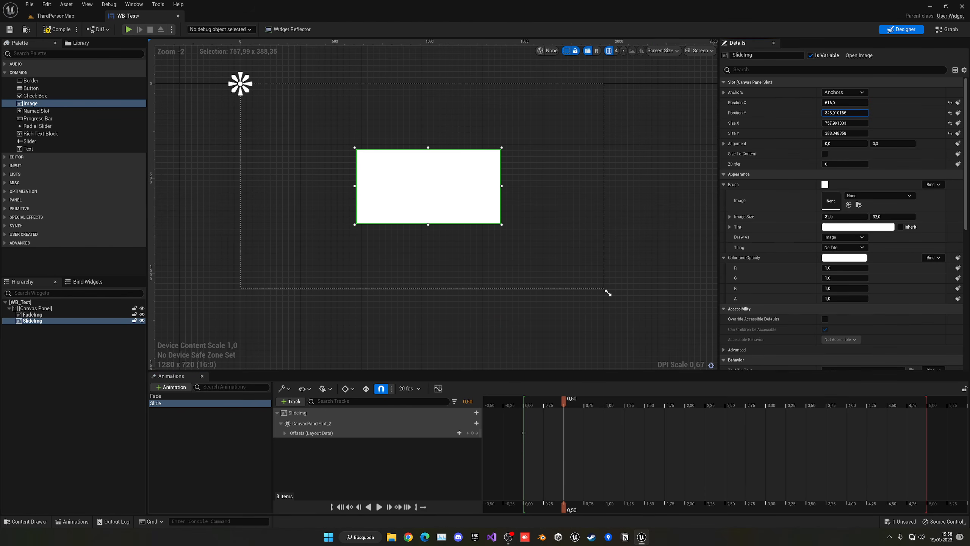
pyautogui.click(958, 113)
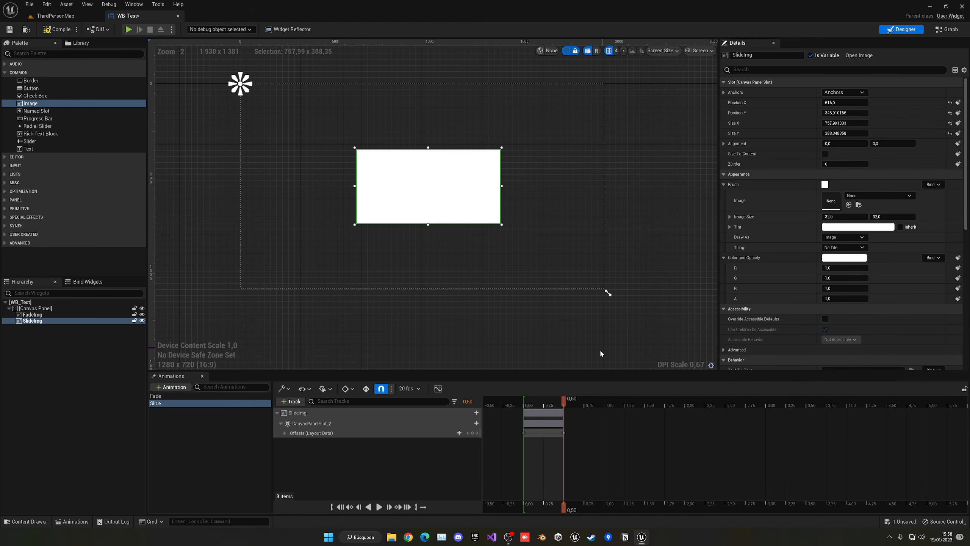
# - Preview the Slide animation and move its last Offsets keyframe to 0.90 seconds
pyautogui.click(524, 403)
pyautogui.press('space')
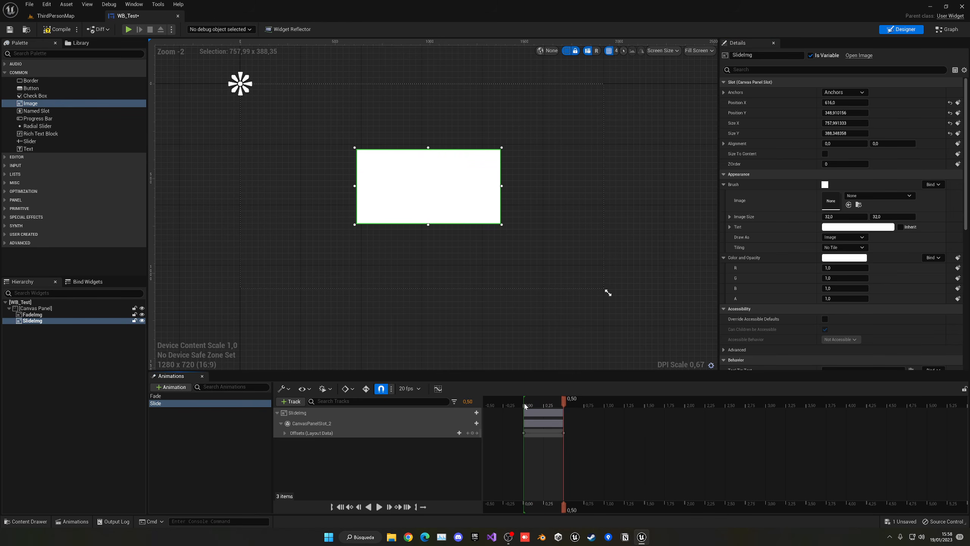
pyautogui.click(525, 404)
pyautogui.press('space')
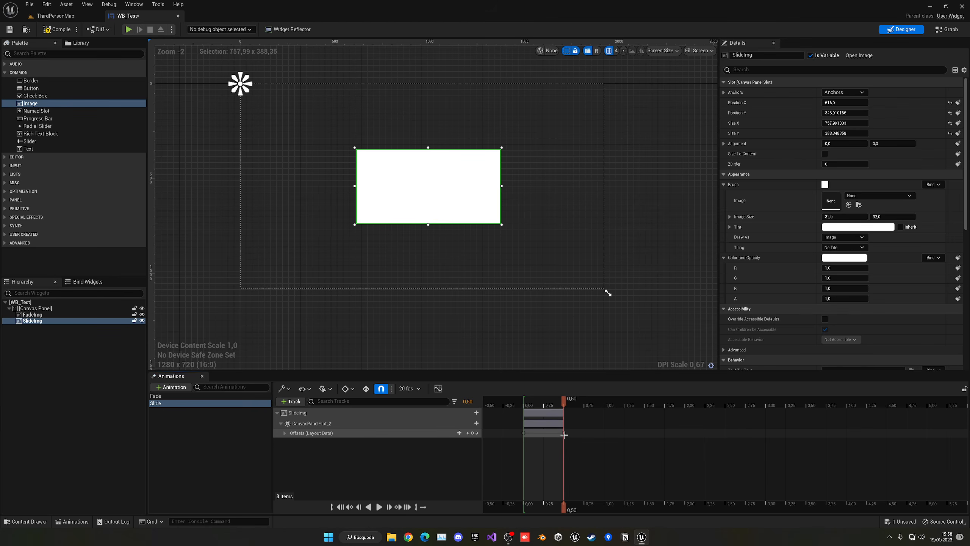
pyautogui.moveTo(563, 433); pyautogui.dragTo(596, 433)
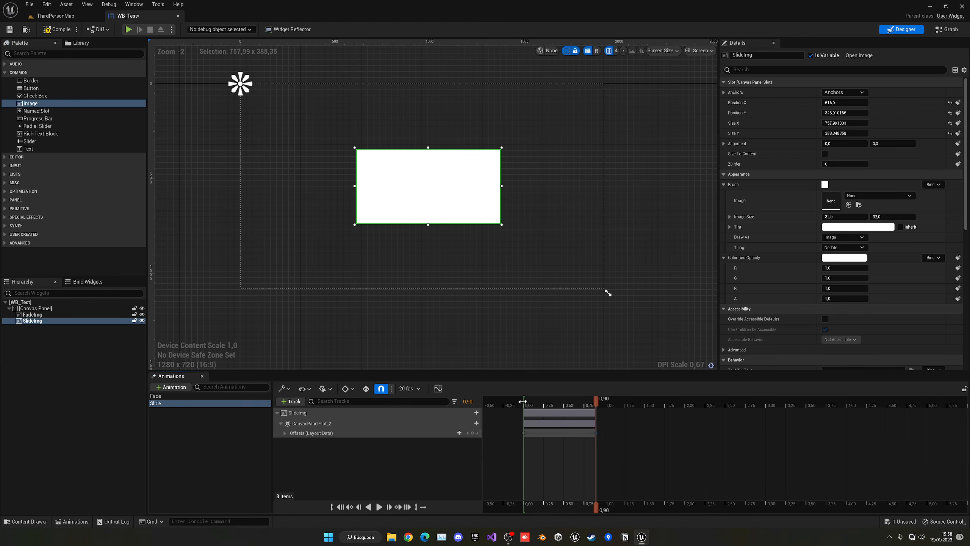
pyautogui.press('space')
# - Keyframe SlideImg's Position Y at about 179, move that keyframe from 1.00 to 1.45 seconds, and play the animation
pyautogui.click(607, 401)
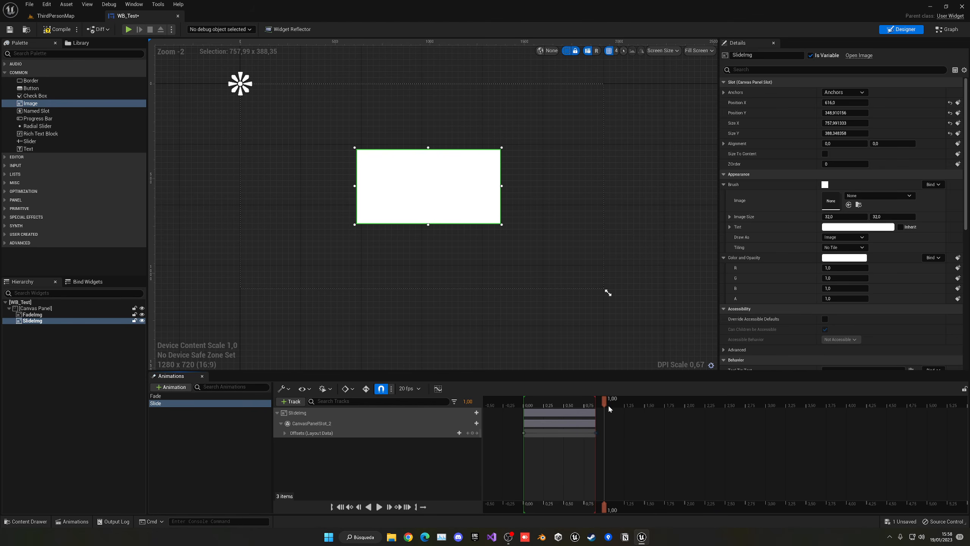
pyautogui.click(836, 113)
pyautogui.moveTo(836, 112); pyautogui.dragTo(805, 113)
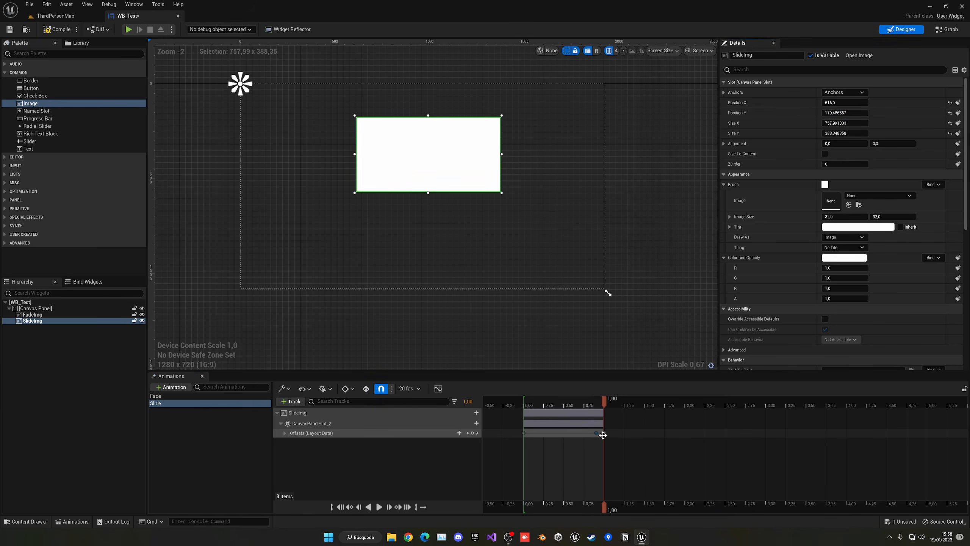
pyautogui.moveTo(604, 433); pyautogui.dragTo(640, 433)
pyautogui.press('space')
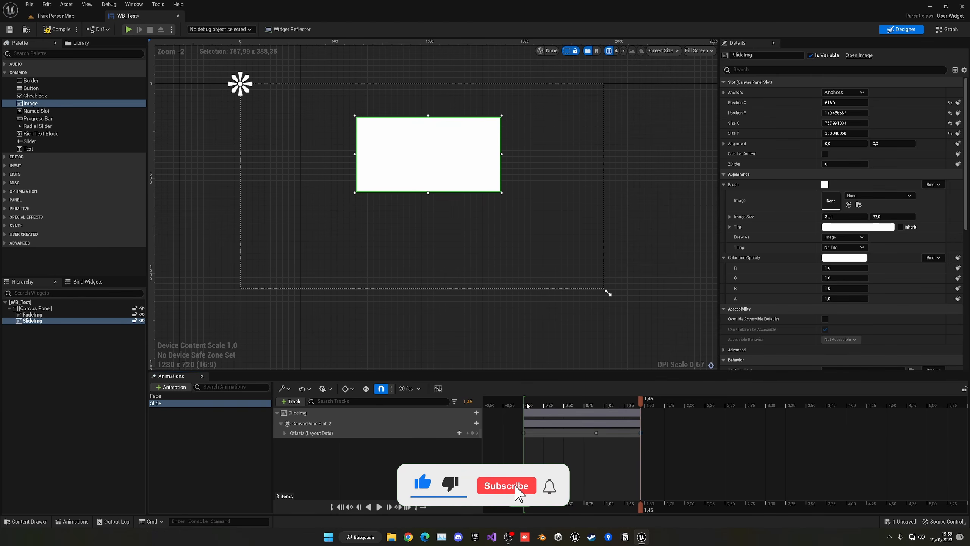
# - Keyframe SlideImg's Position Y at about -481, above the canvas, at 2.10 seconds, and play the Slide animation from the start
pyautogui.moveTo(640, 404); pyautogui.dragTo(692, 403)
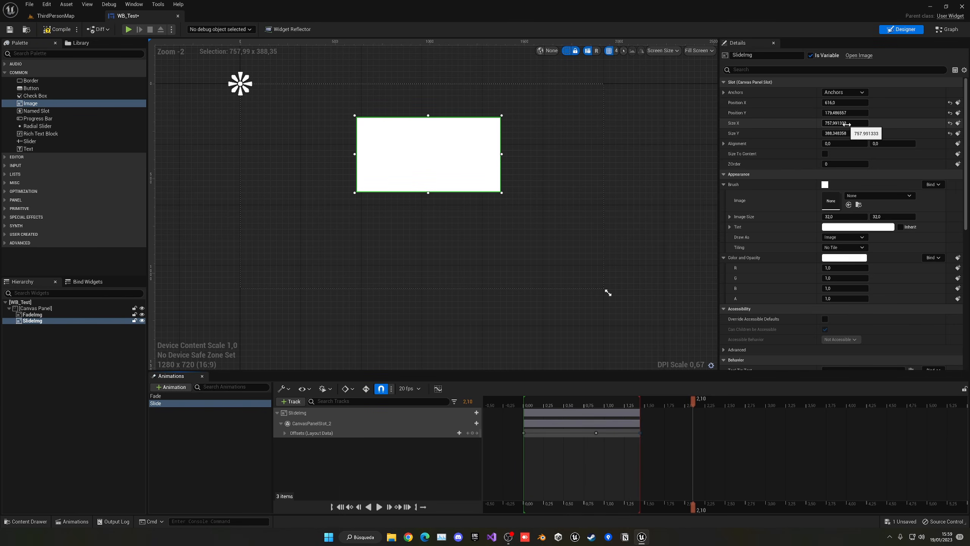
pyautogui.moveTo(845, 113); pyautogui.dragTo(791, 114)
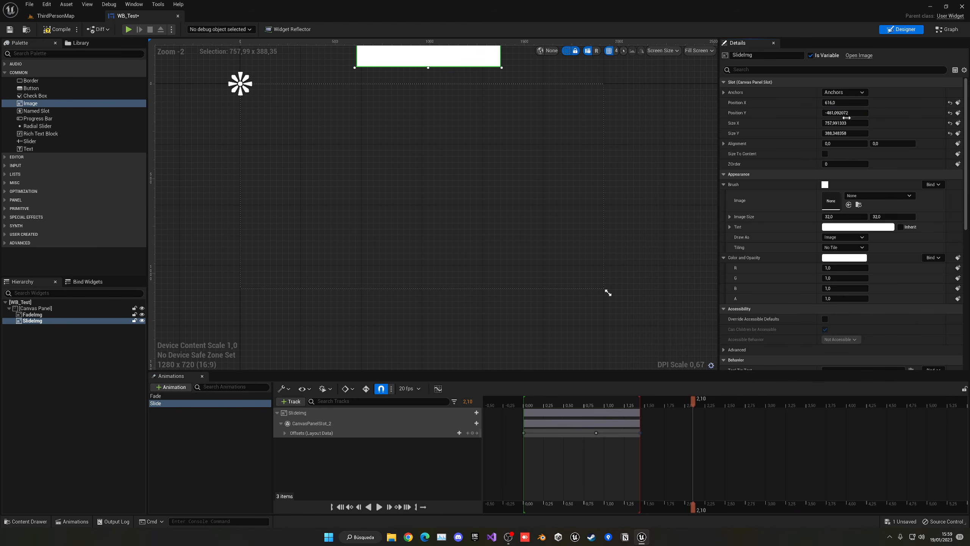
pyautogui.click(958, 113)
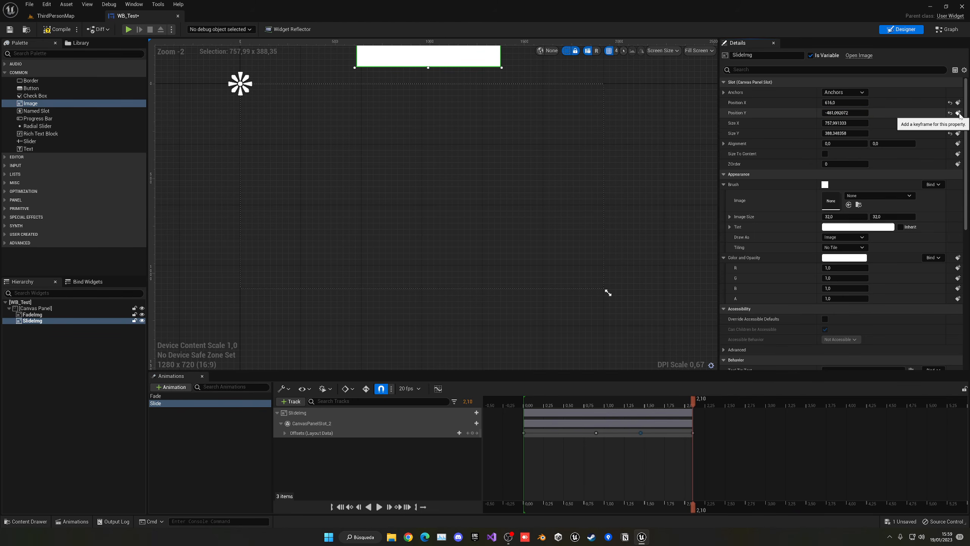
pyautogui.click(524, 402)
pyautogui.press('space')
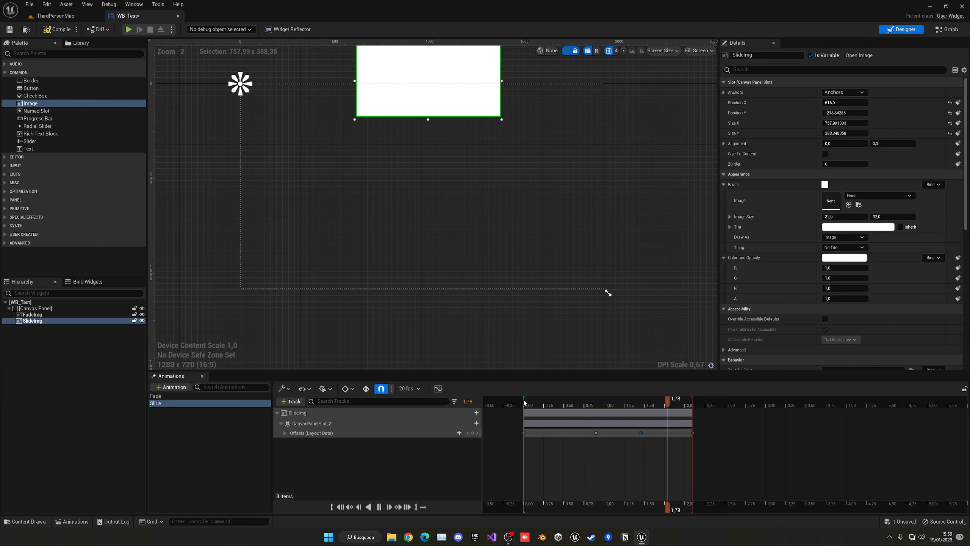